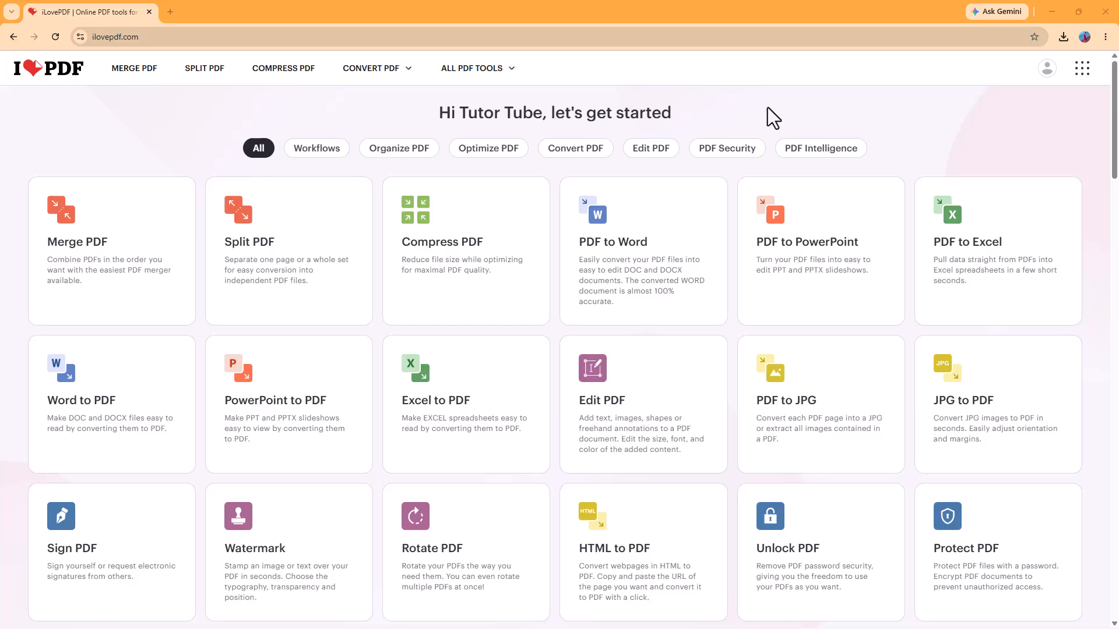
Step: Filter the tools to the Edit PDF category and open the PDF Forms tool
scroll(612, 228, down, 13)
scroll(664, 337, up, 4)
scroll(635, 361, up, 10)
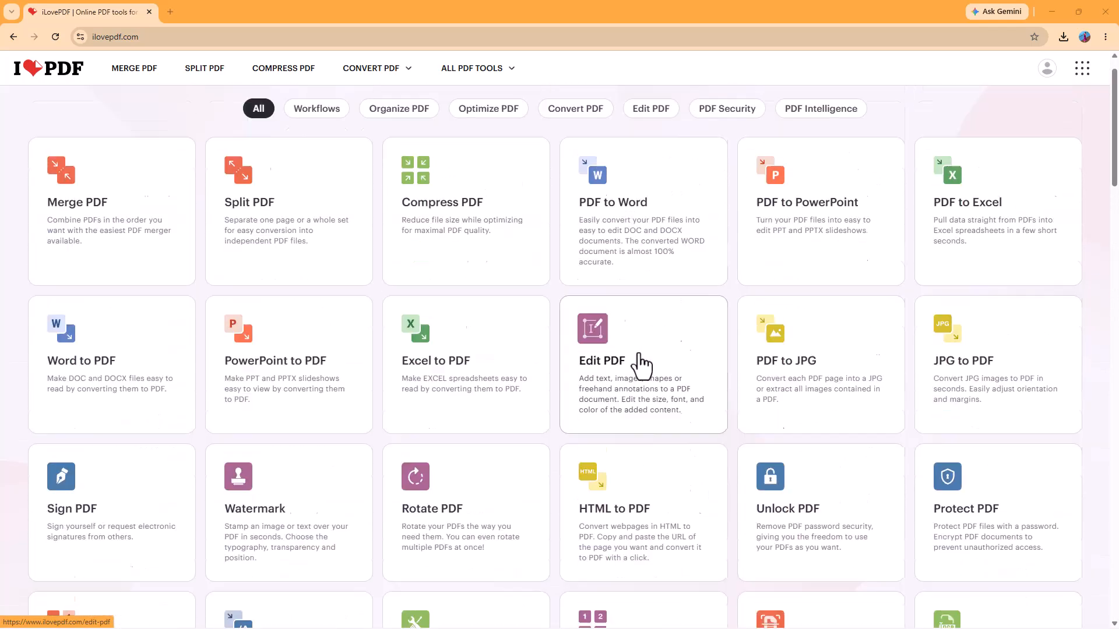
click(731, 150)
click(641, 153)
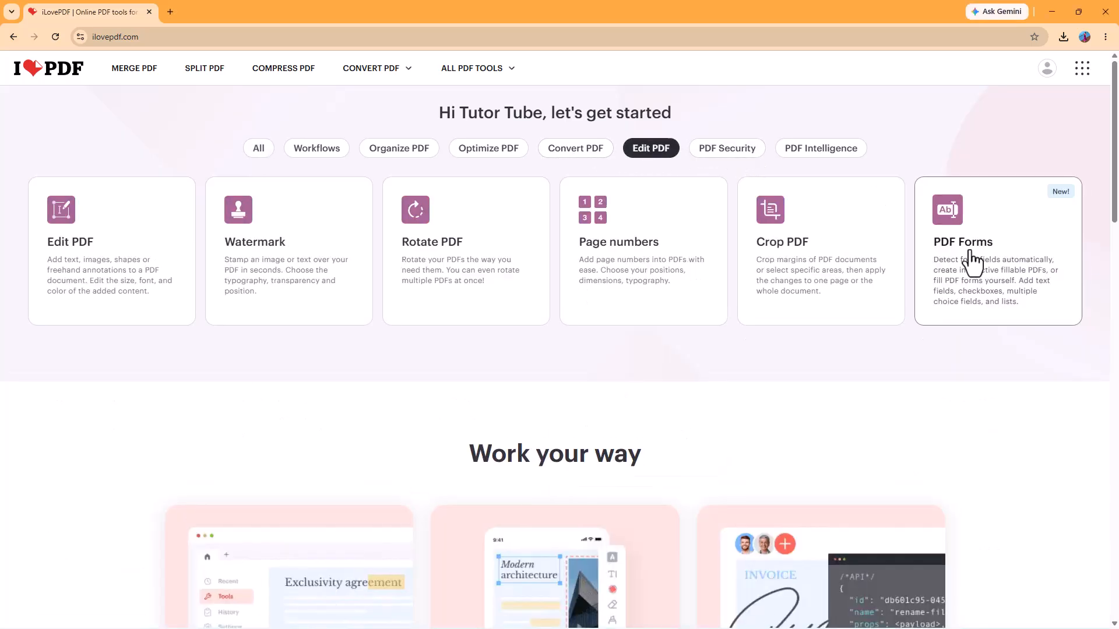
mouse_move(460, 77)
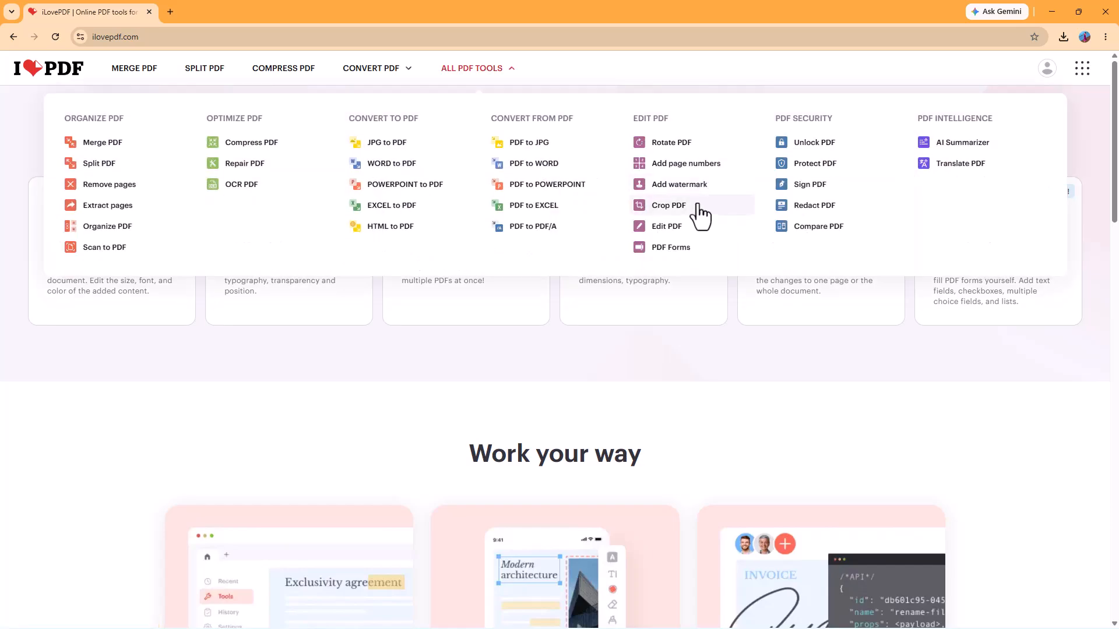
click(685, 251)
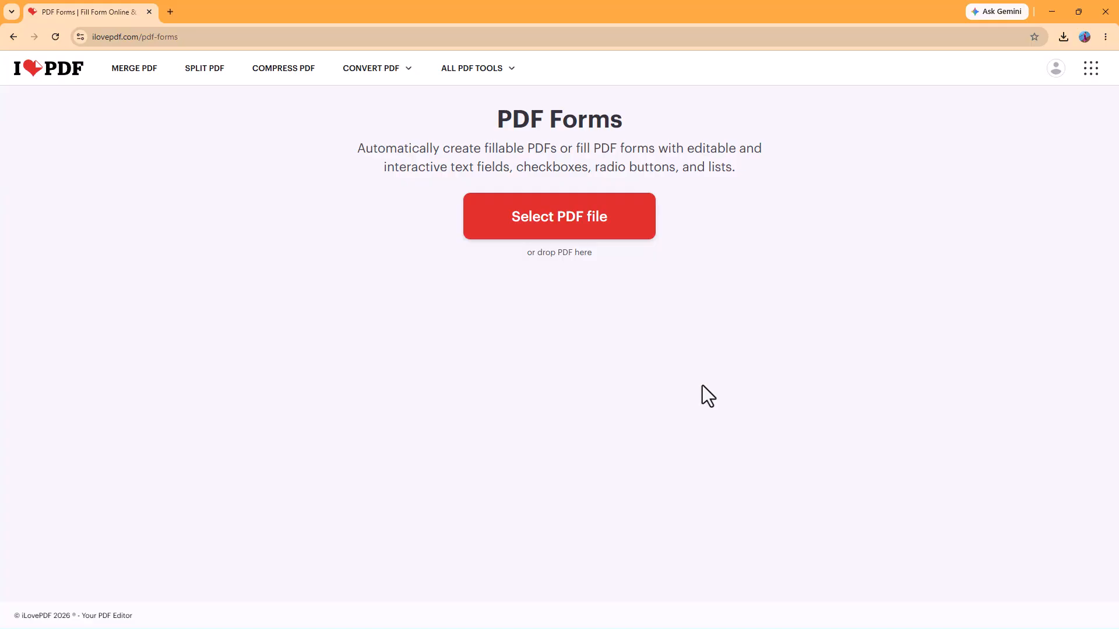
Step: Upload the Membership PDF from the Desktop and choose to edit and add its form fields manually
click(539, 236)
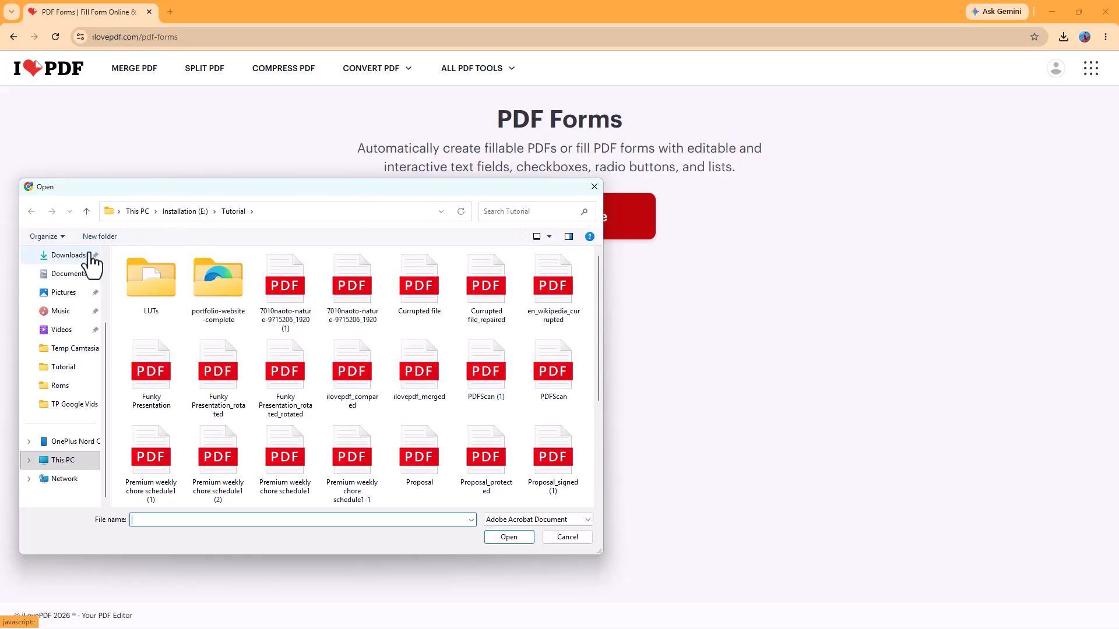
scroll(92, 263, up, 2)
click(64, 333)
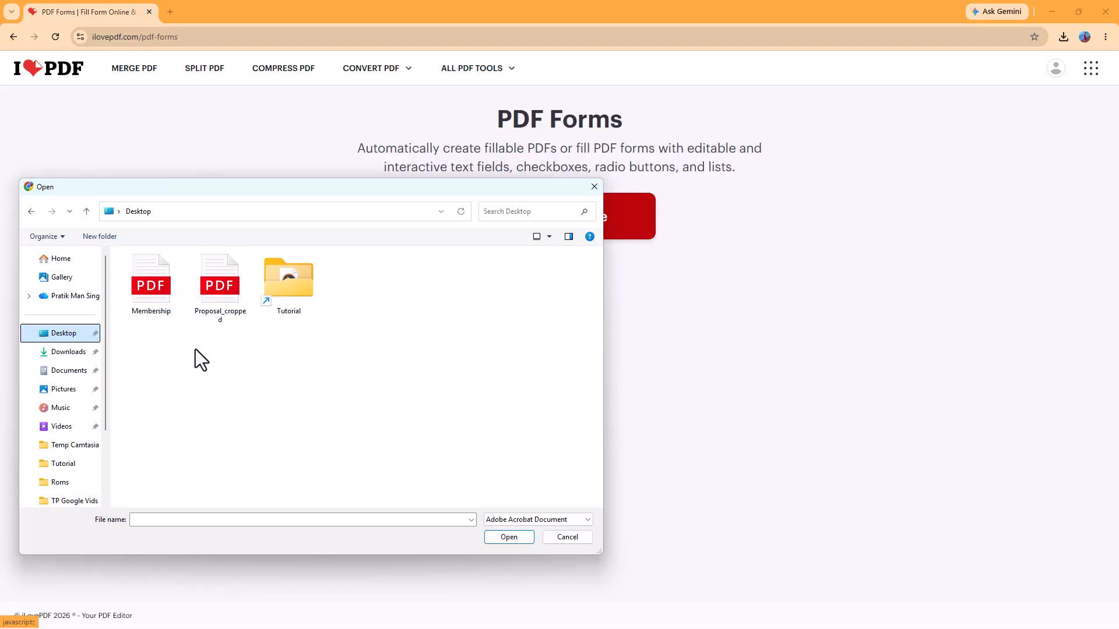
click(149, 288)
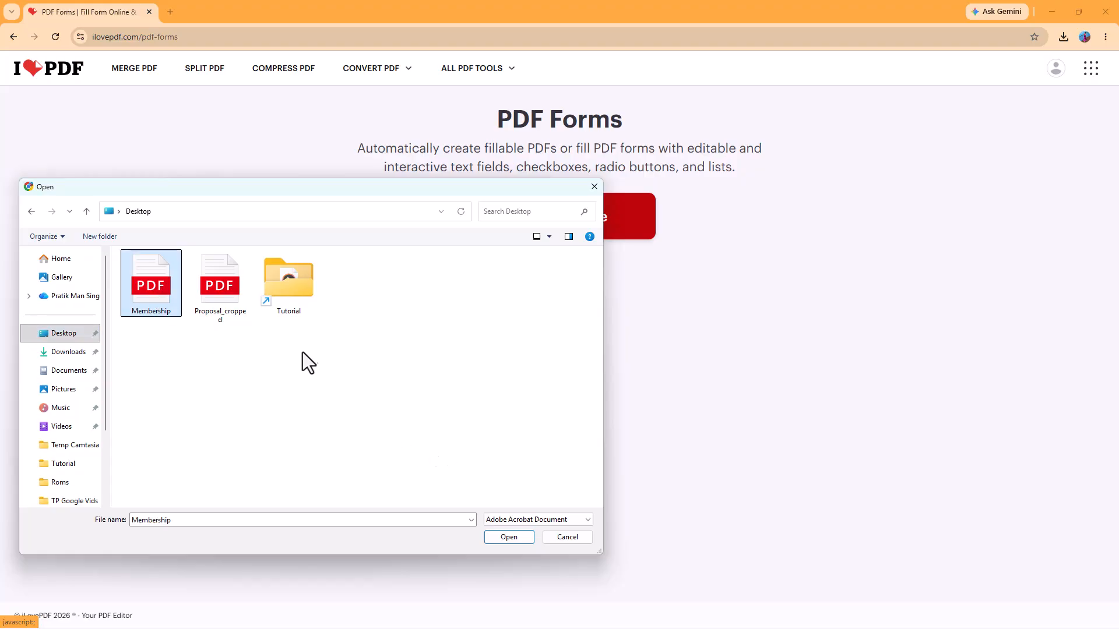
click(525, 541)
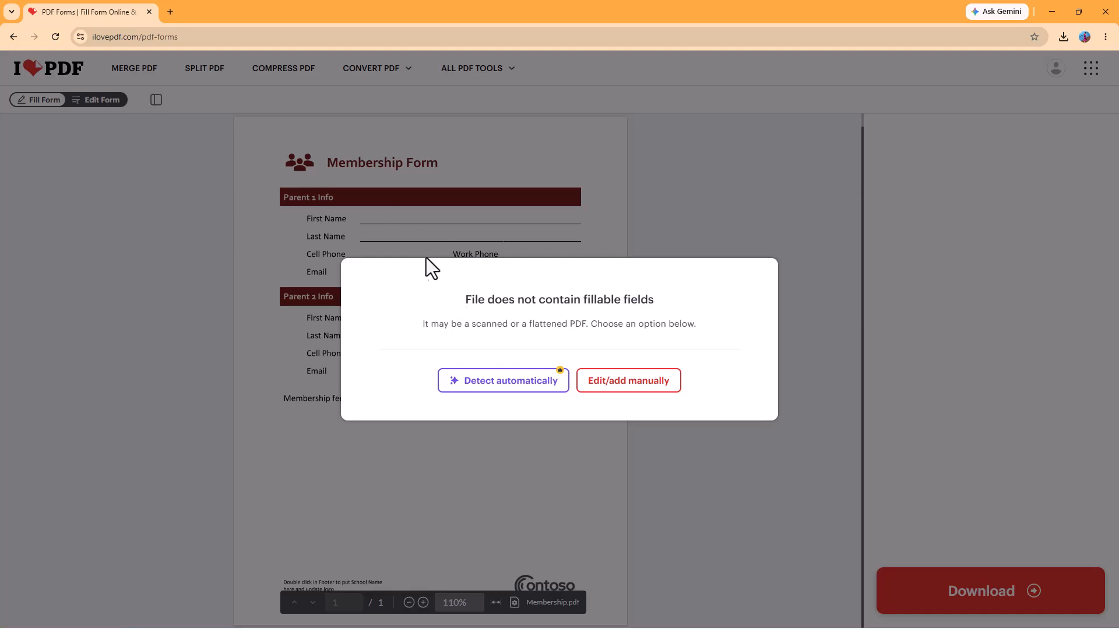
click(641, 387)
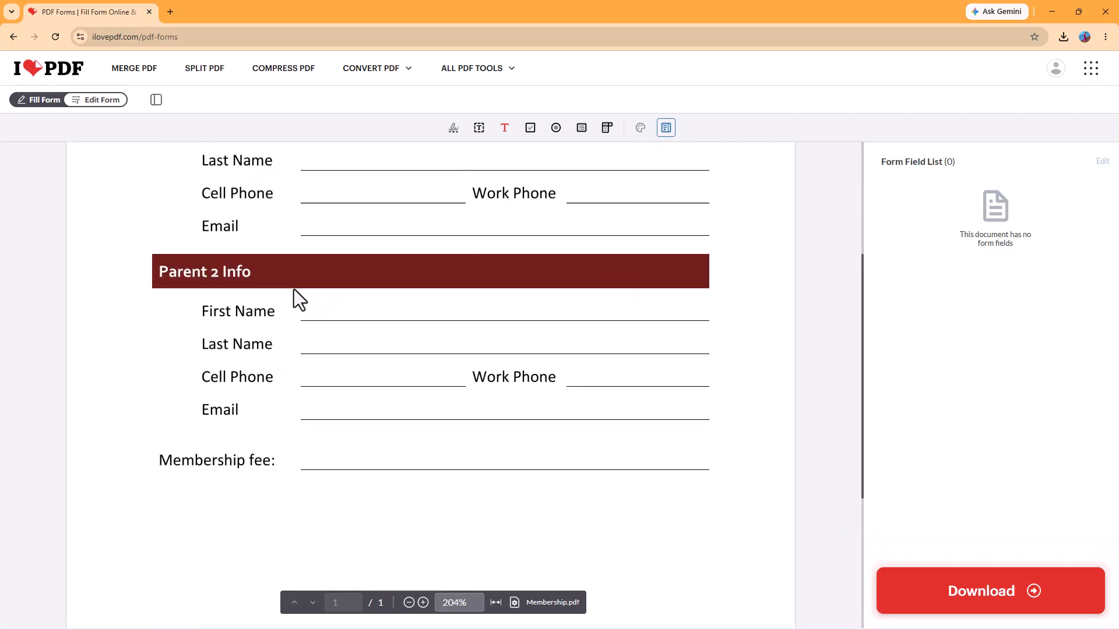
scroll(291, 285, up, 2)
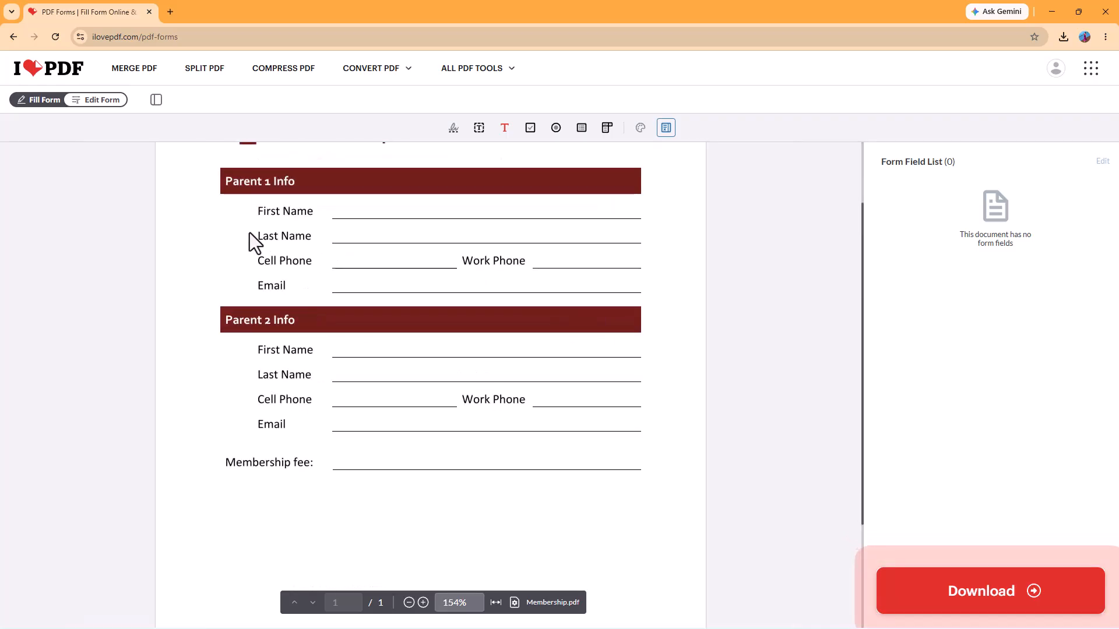
scroll(250, 233, up, 1)
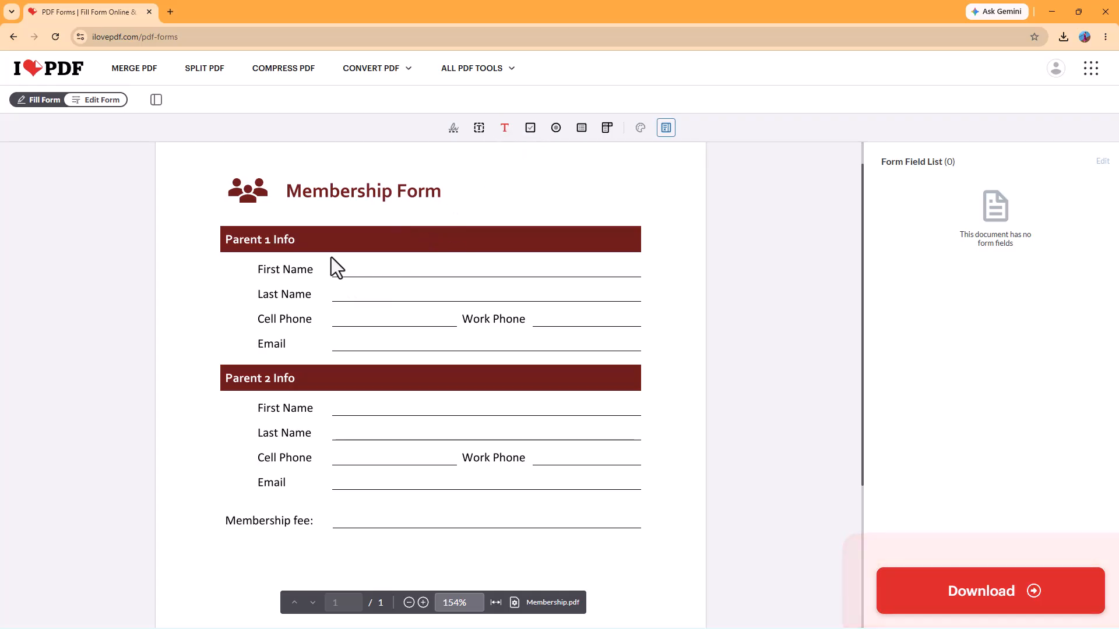
drag(331, 255, 594, 275)
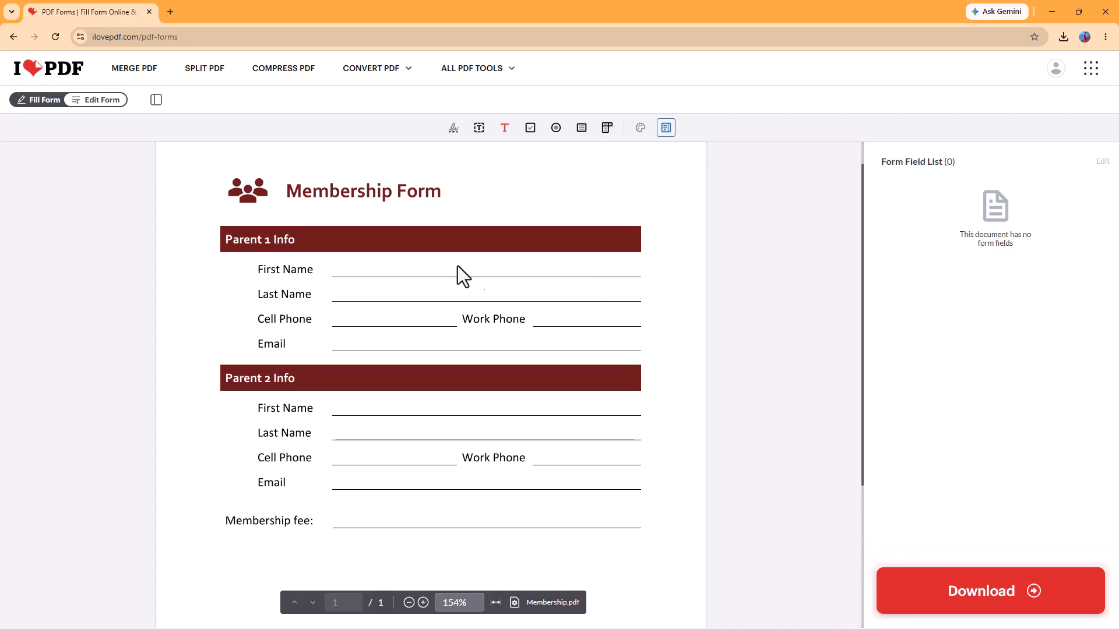
click(340, 264)
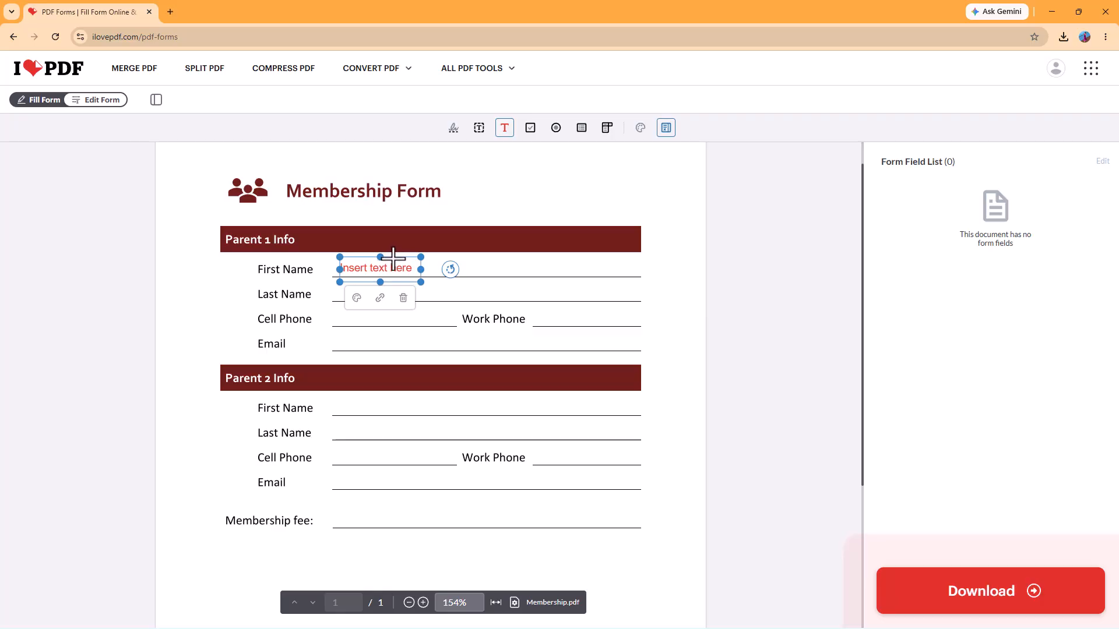
double_click(388, 276)
click(378, 259)
key(Delete)
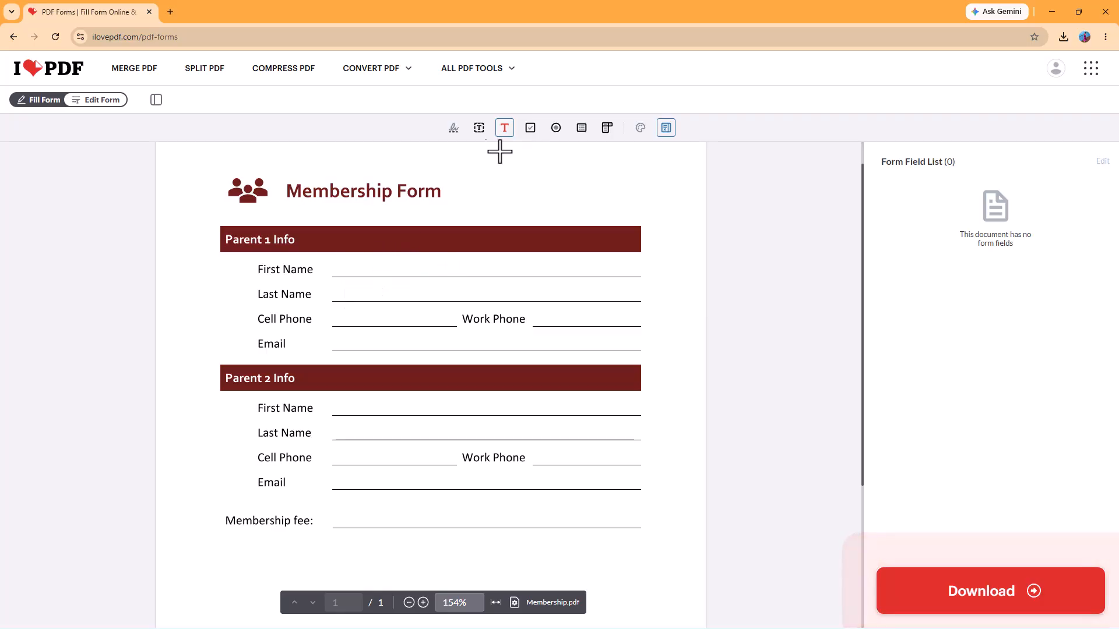
Step: Place a text field over Parent 1's First Name line and resize it to about 346 wide and 21 high
click(478, 130)
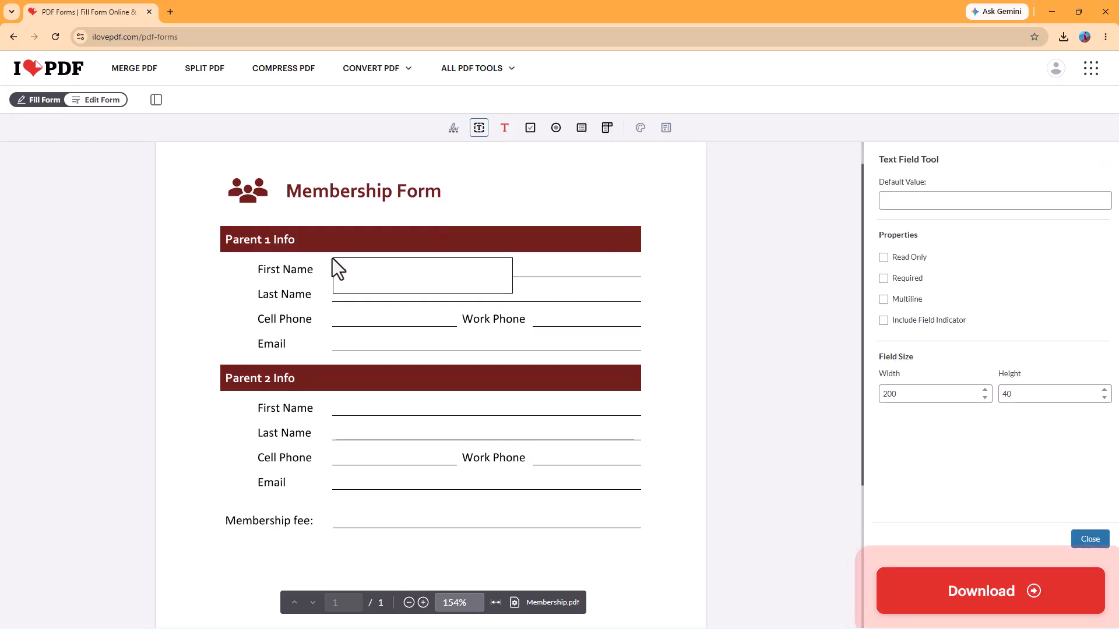
click(333, 258)
drag(511, 293, 644, 273)
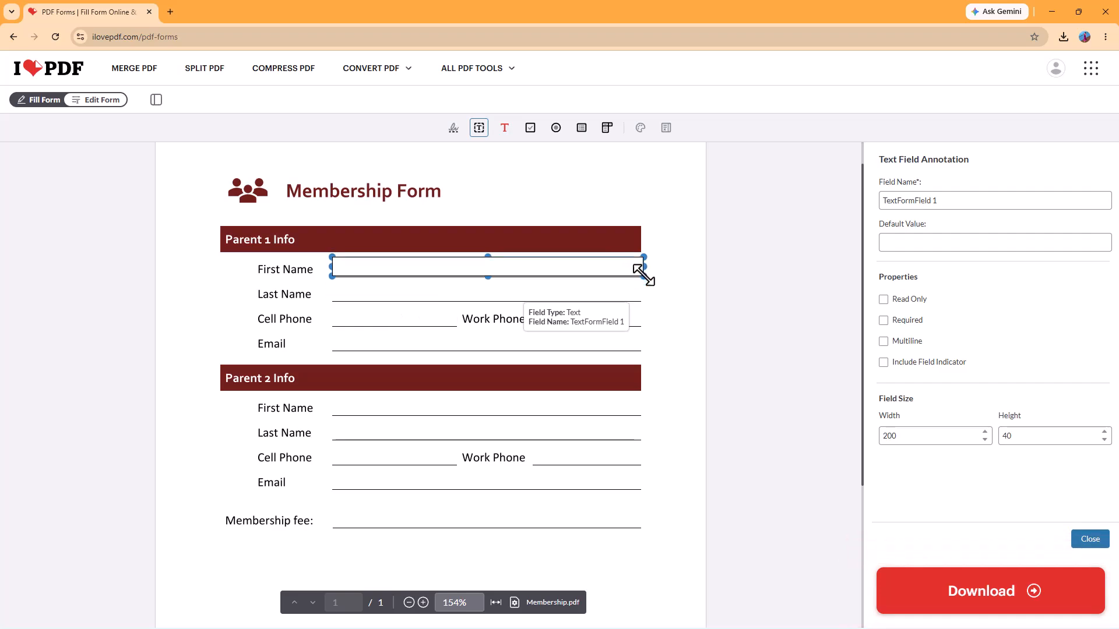
Step: Name the new text field "First Name" and set its default value to "Enter your first na,e"
drag(946, 201, 827, 195)
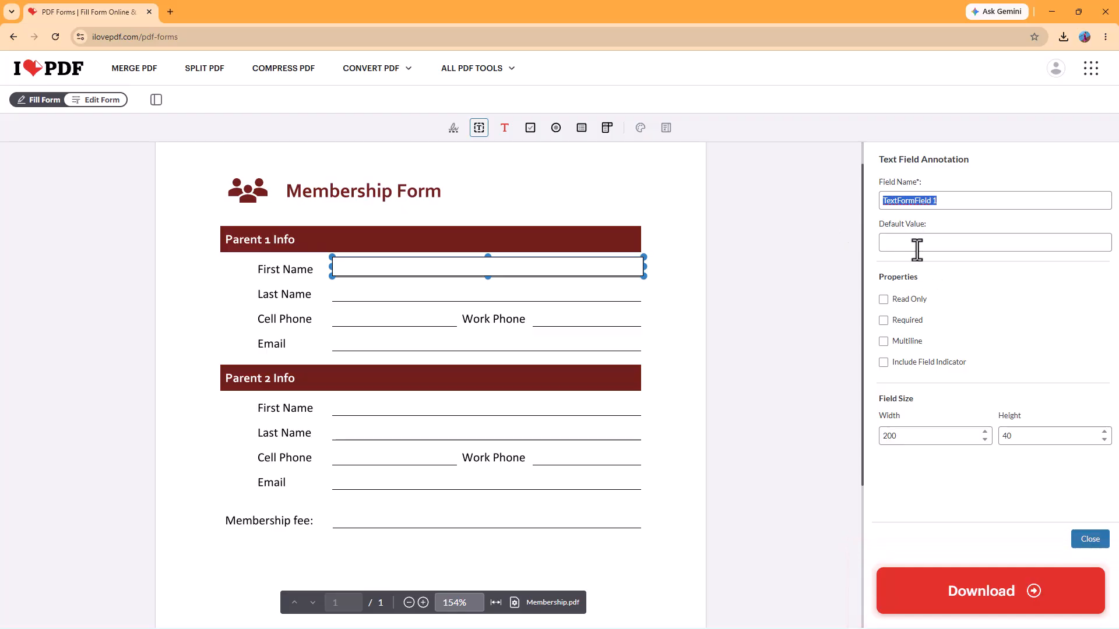
text(Fi)
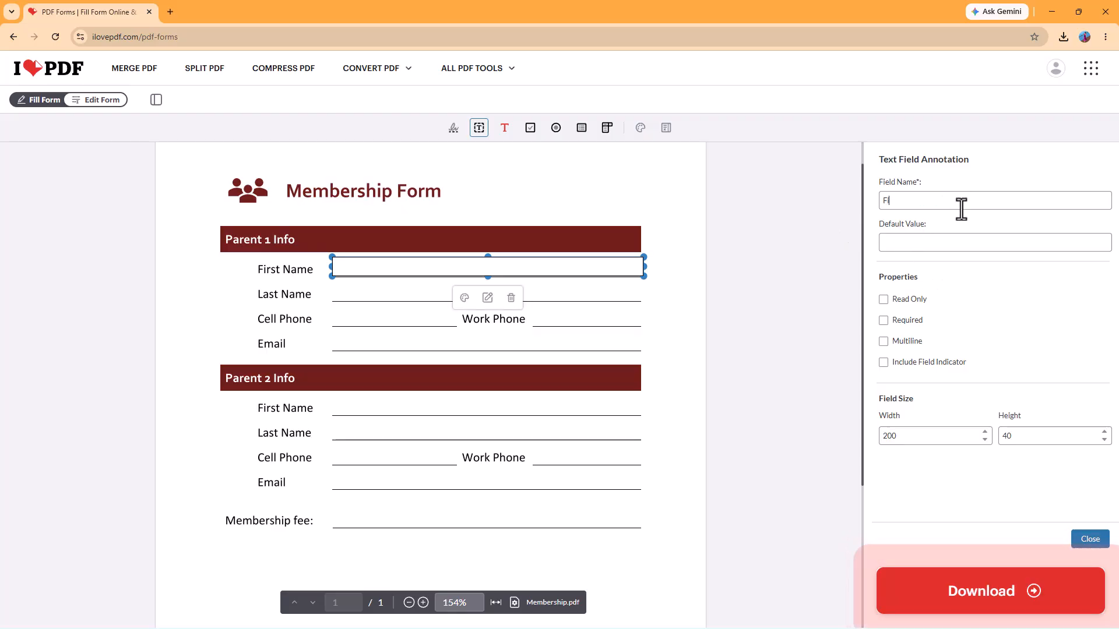
text(rst Name)
click(907, 242)
text(Enter your)
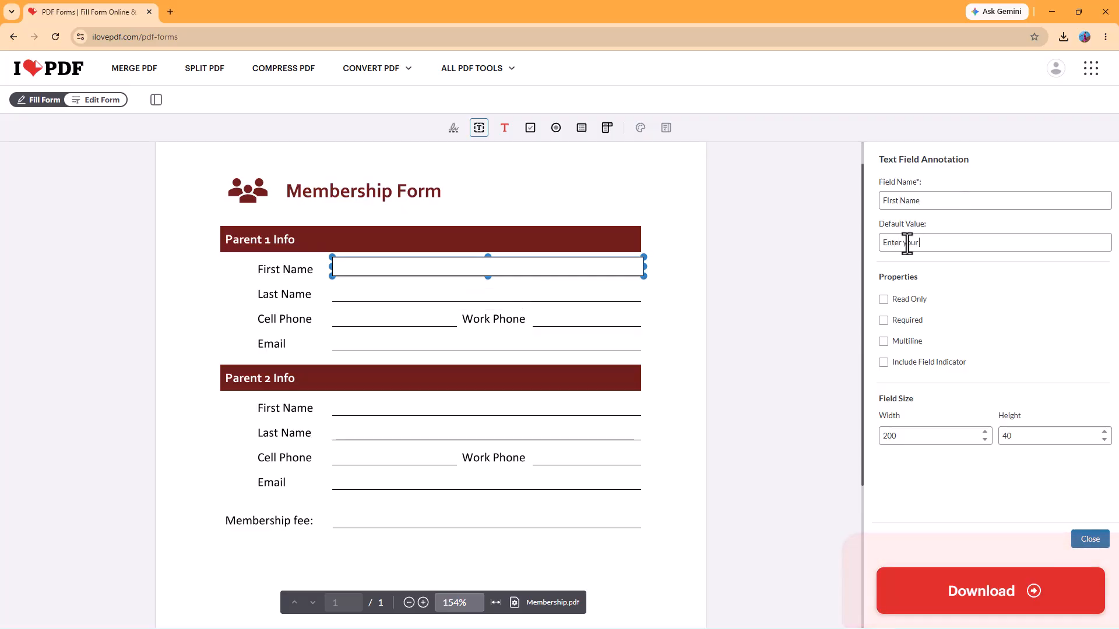
text( first na,e)
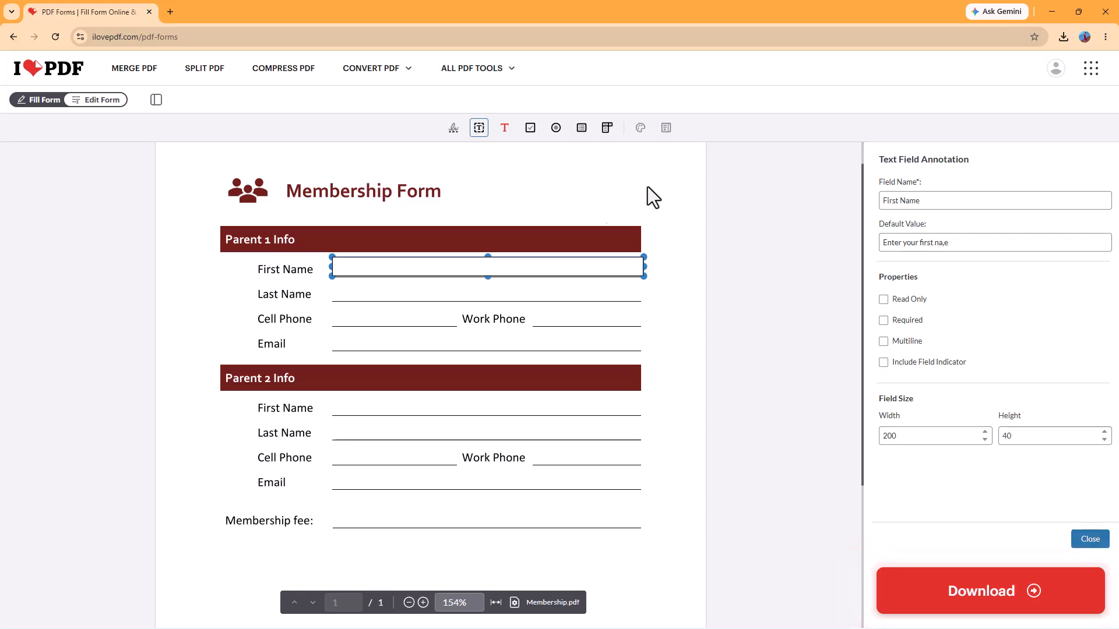
click(480, 265)
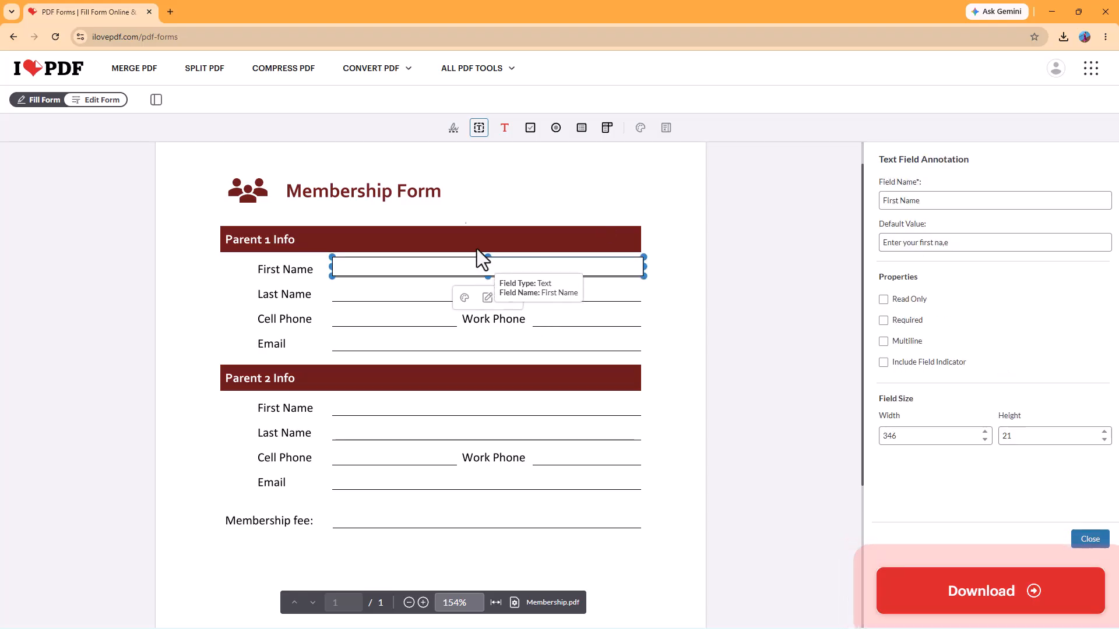
Step: Add a text field spanning Parent 1's Last Name line and name it "Last Name"
click(334, 291)
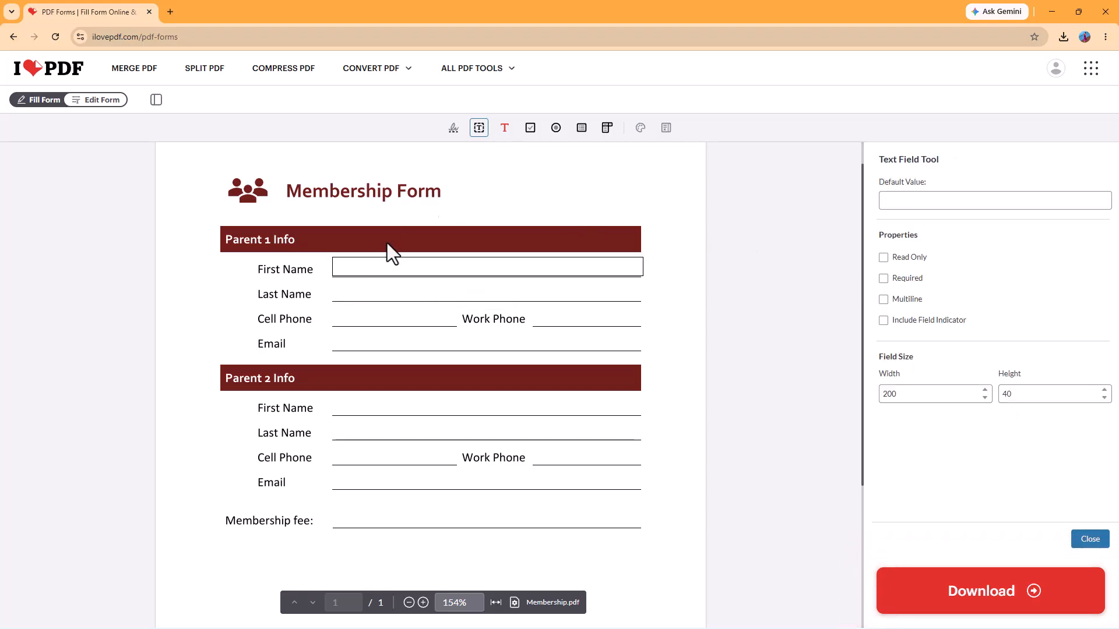
click(336, 291)
drag(346, 294, 350, 295)
drag(513, 316, 643, 301)
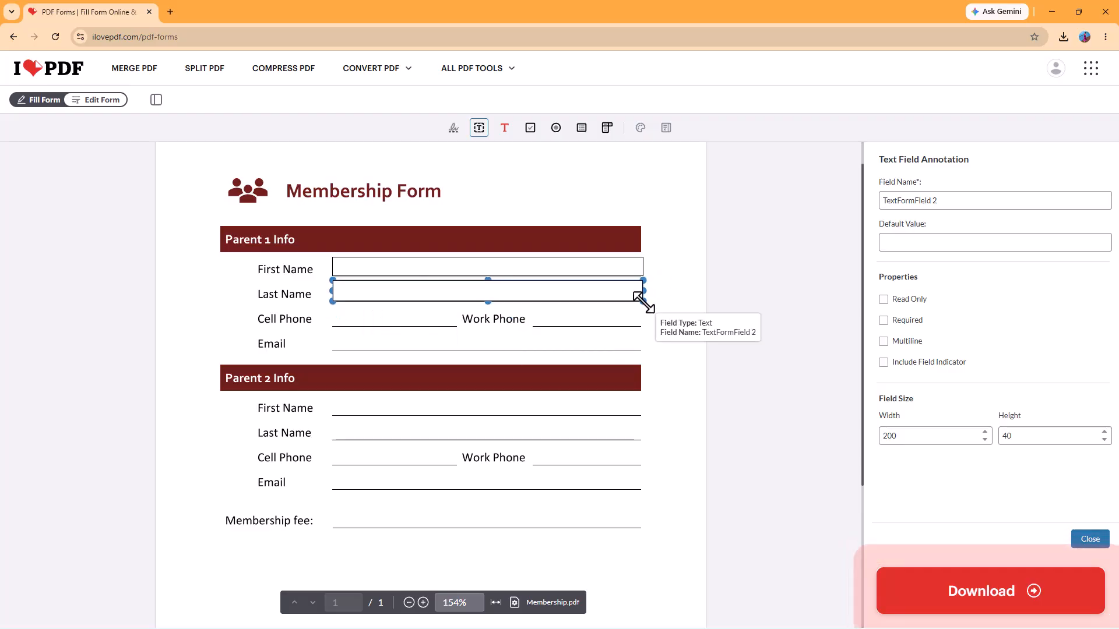
drag(979, 200, 823, 201)
text(Last Na)
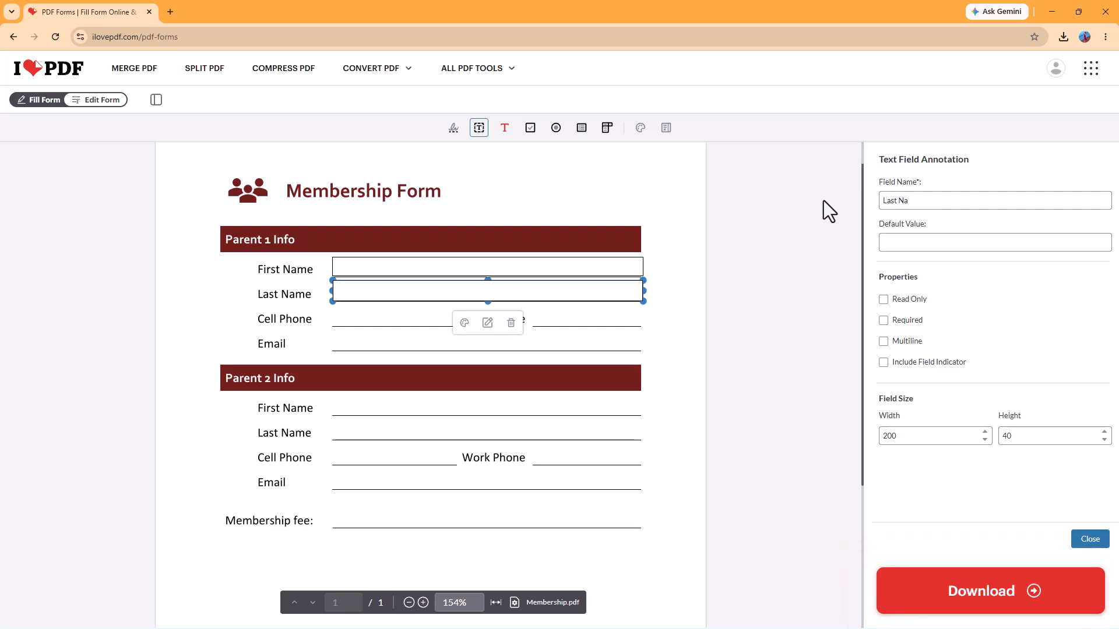
text(=e)
click(324, 331)
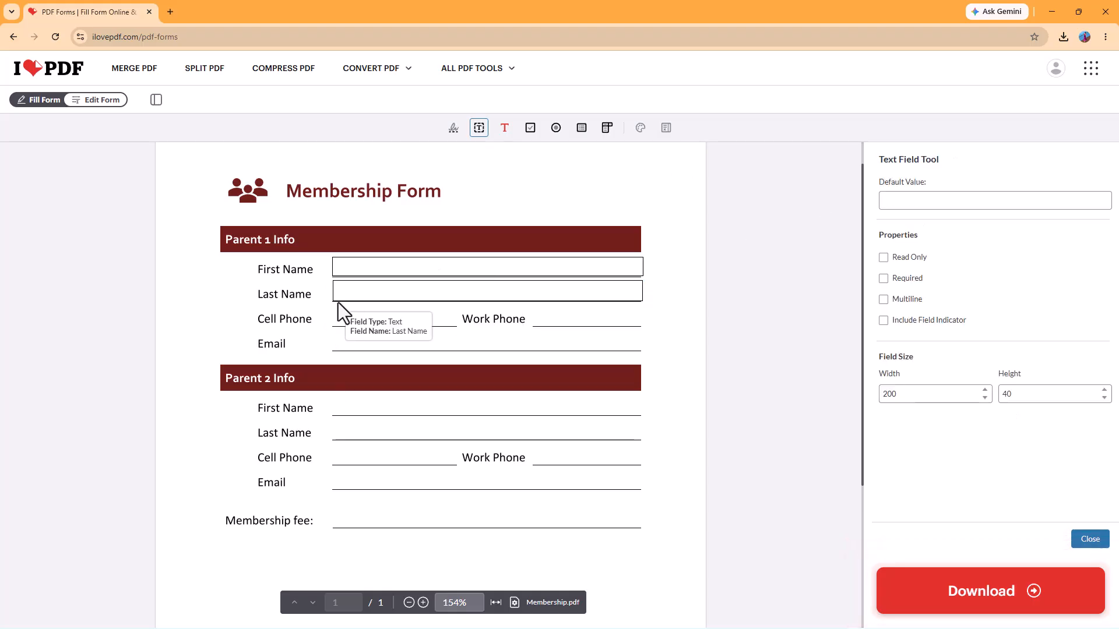
Step: Add a text field on Parent 1's Cell Phone line and shrink it to fit the line
click(476, 122)
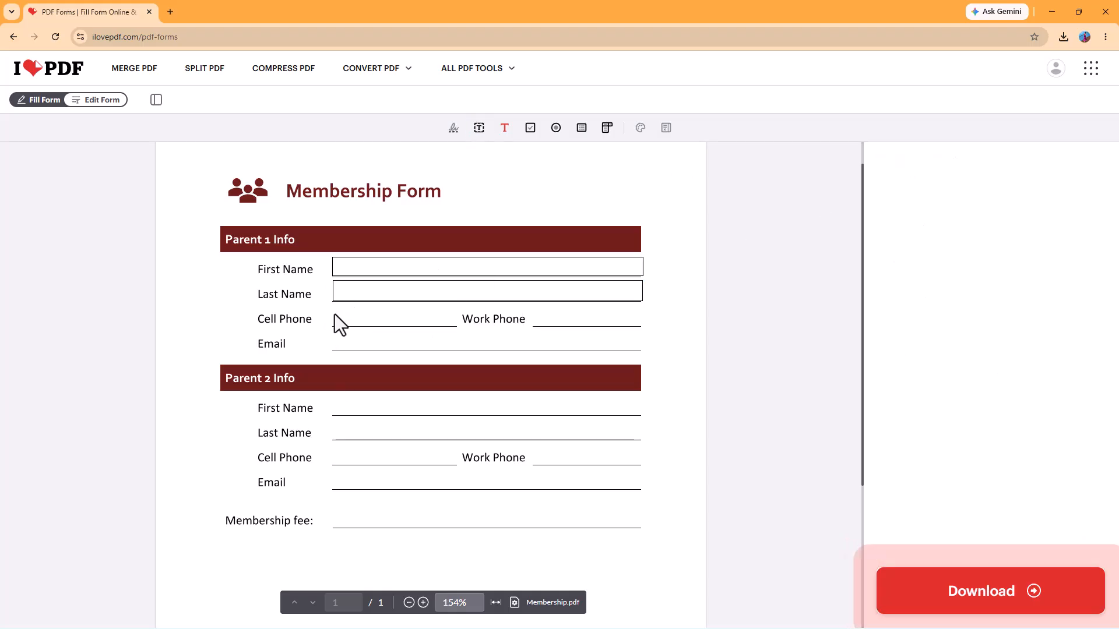
click(479, 128)
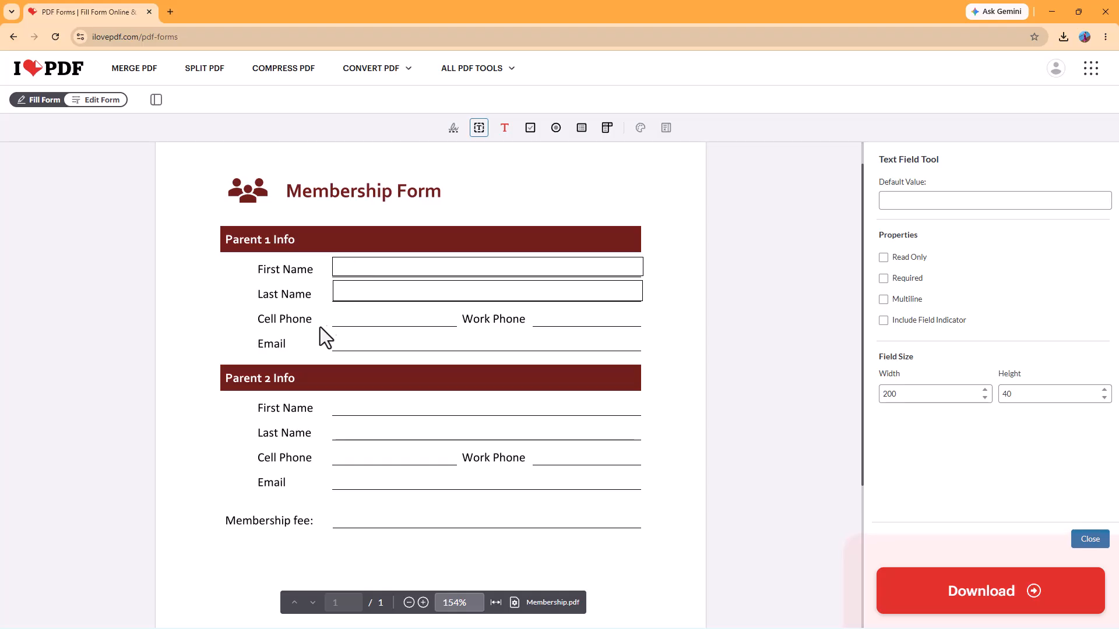
click(338, 315)
drag(356, 320, 351, 319)
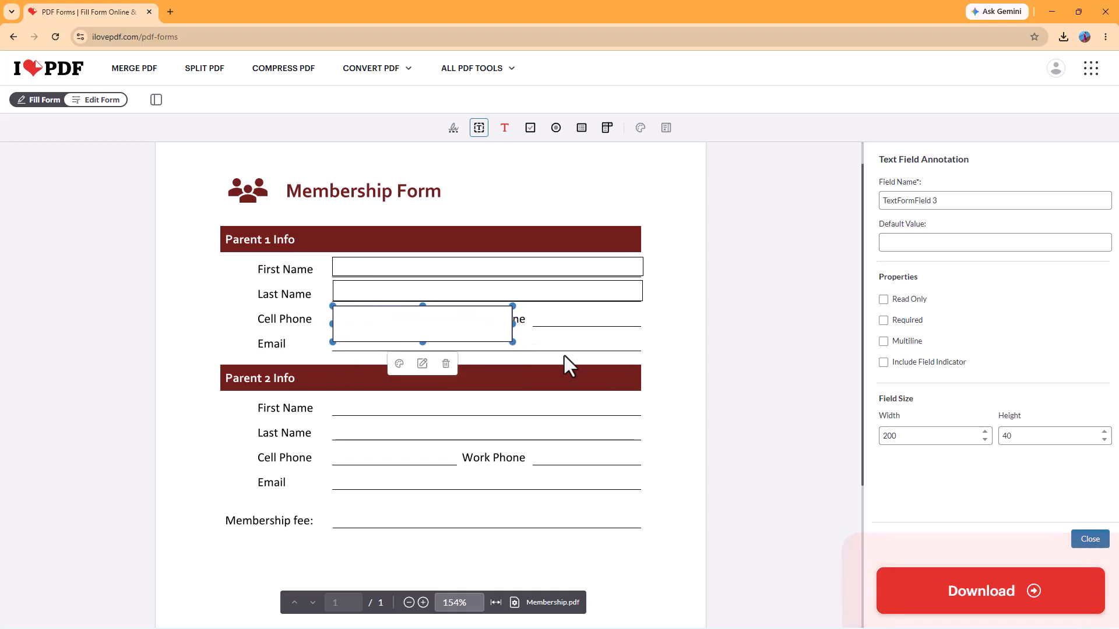
drag(513, 342, 456, 325)
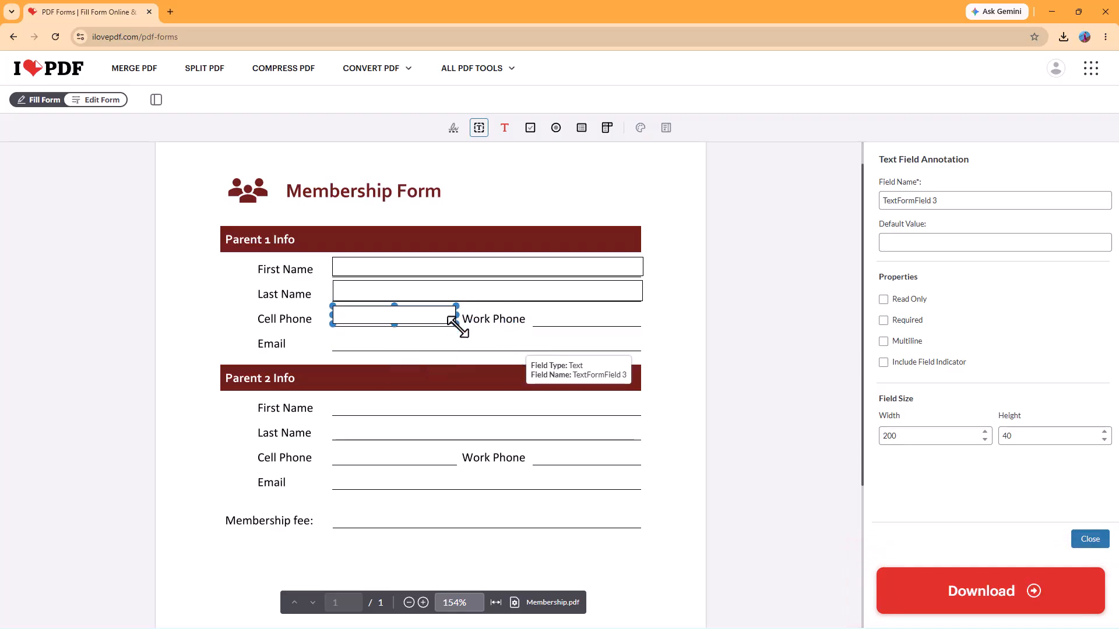
click(524, 352)
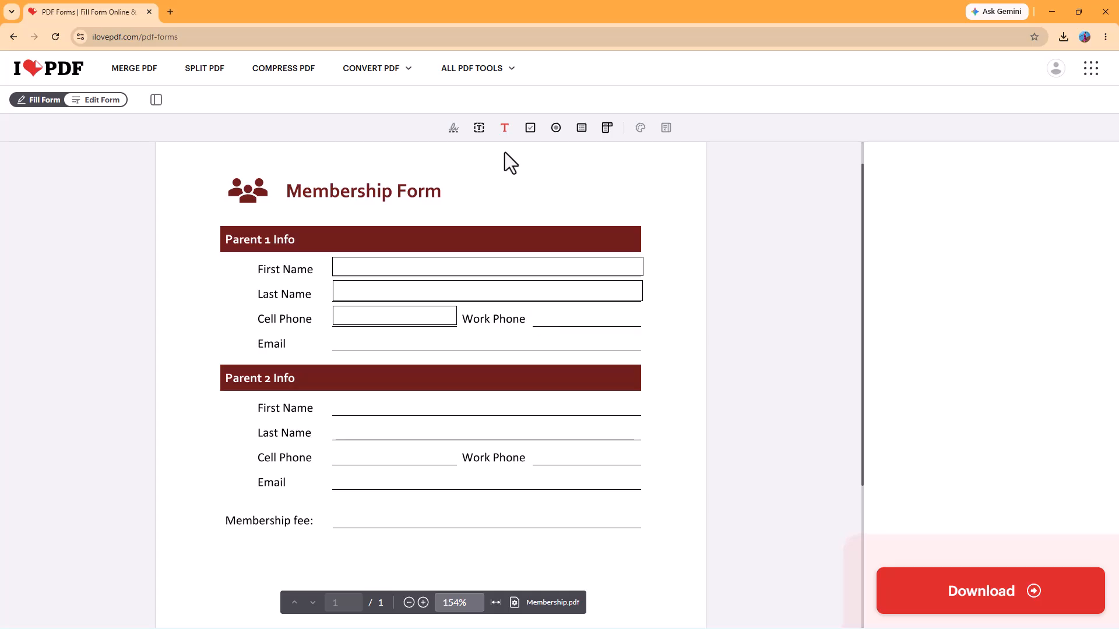
Step: Add a text field on Parent 1's Work Phone line and resize it to fit the line
click(479, 128)
click(545, 318)
drag(546, 317, 459, 327)
drag(625, 349, 589, 322)
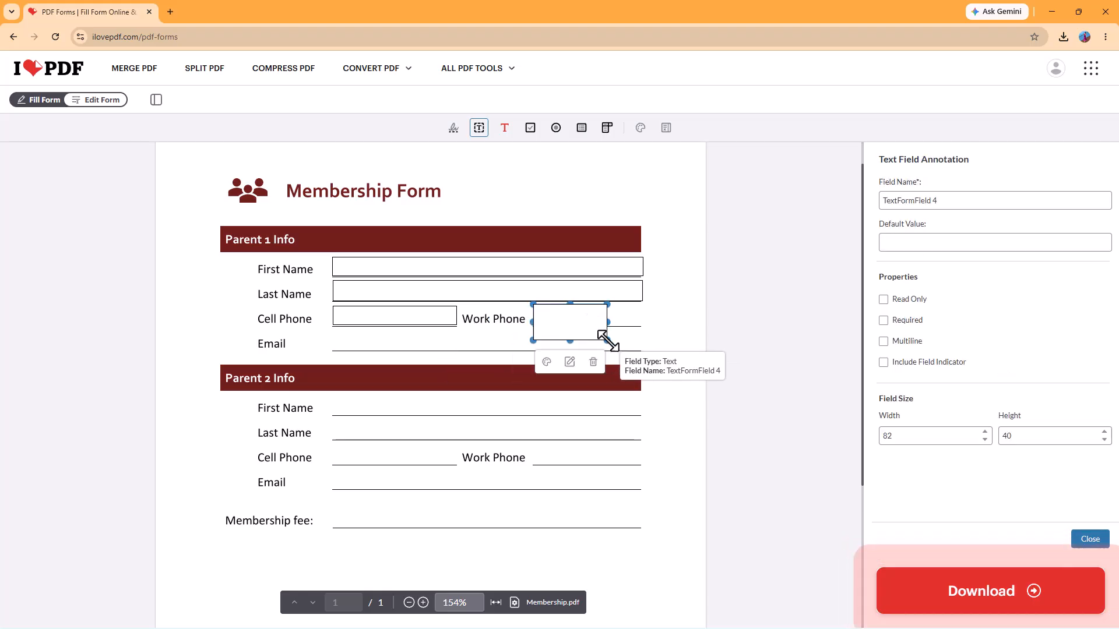
drag(603, 337, 639, 321)
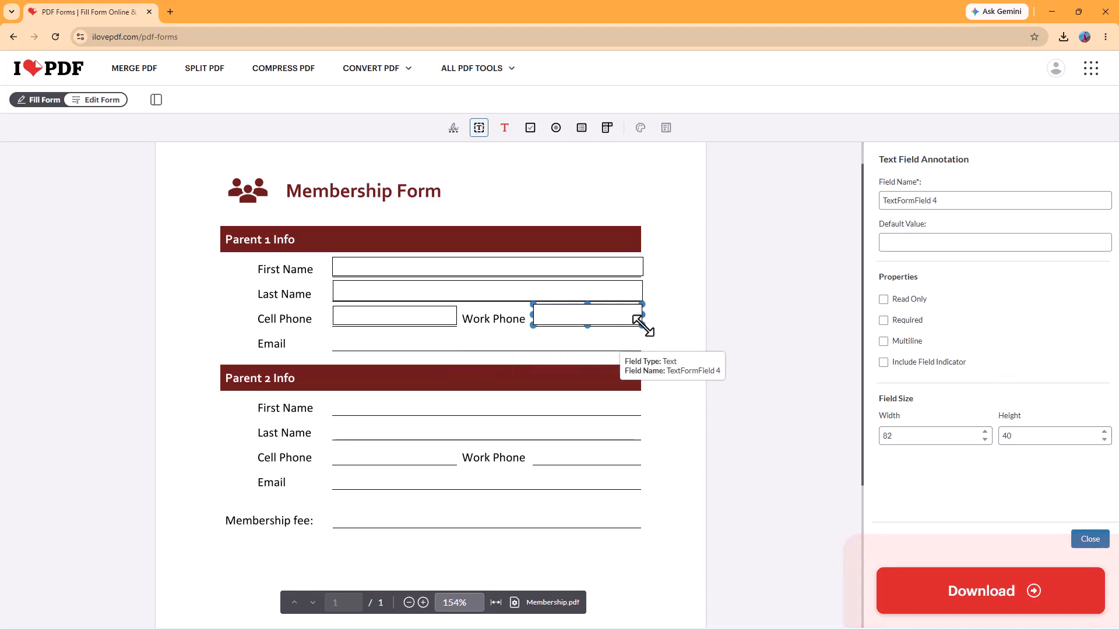
Step: Add a text field on Parent 1's Email line and stretch it across nearly the whole line
click(478, 130)
click(372, 334)
drag(390, 323, 370, 348)
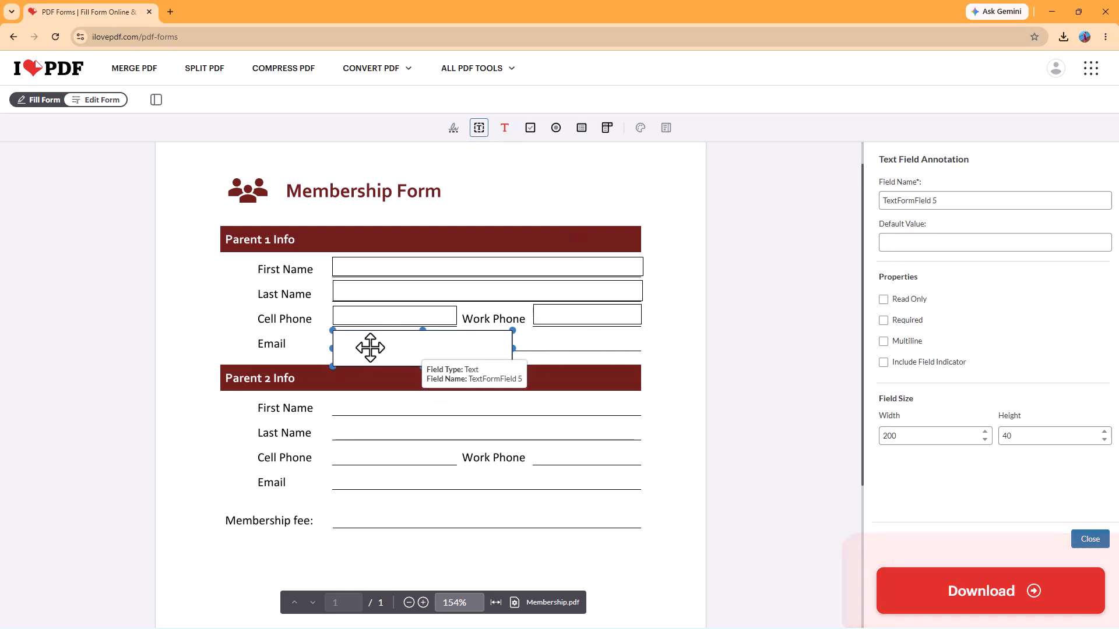
drag(512, 365, 636, 350)
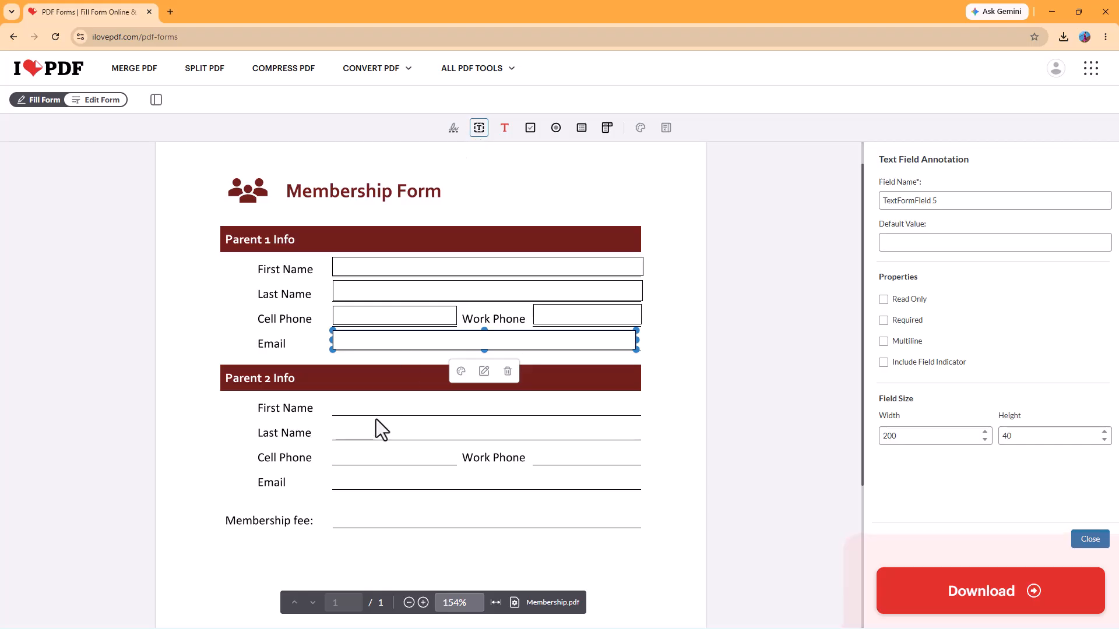
click(480, 127)
click(480, 132)
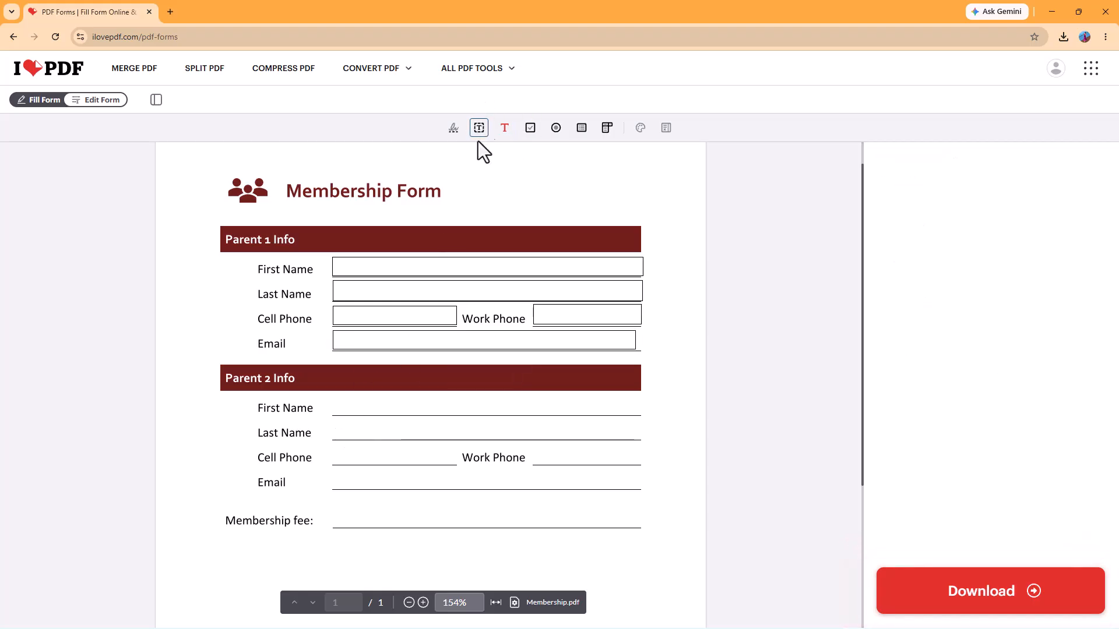
Step: Add a text field on Parent 2's First Name line and stretch it across the whole line
click(480, 128)
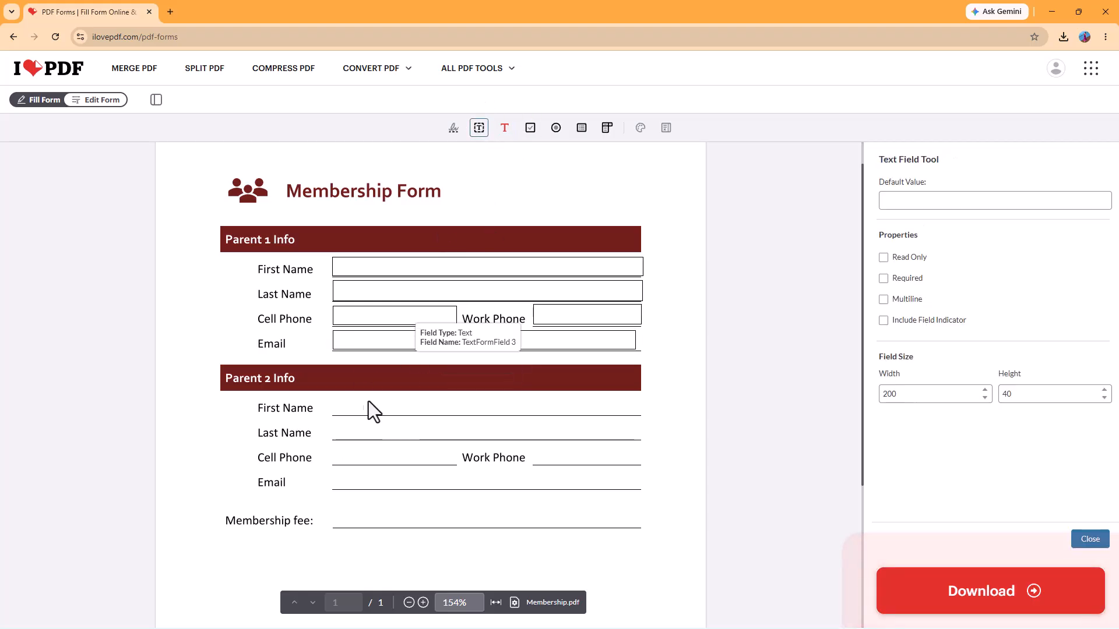
click(347, 404)
drag(371, 419, 357, 409)
drag(512, 430, 639, 415)
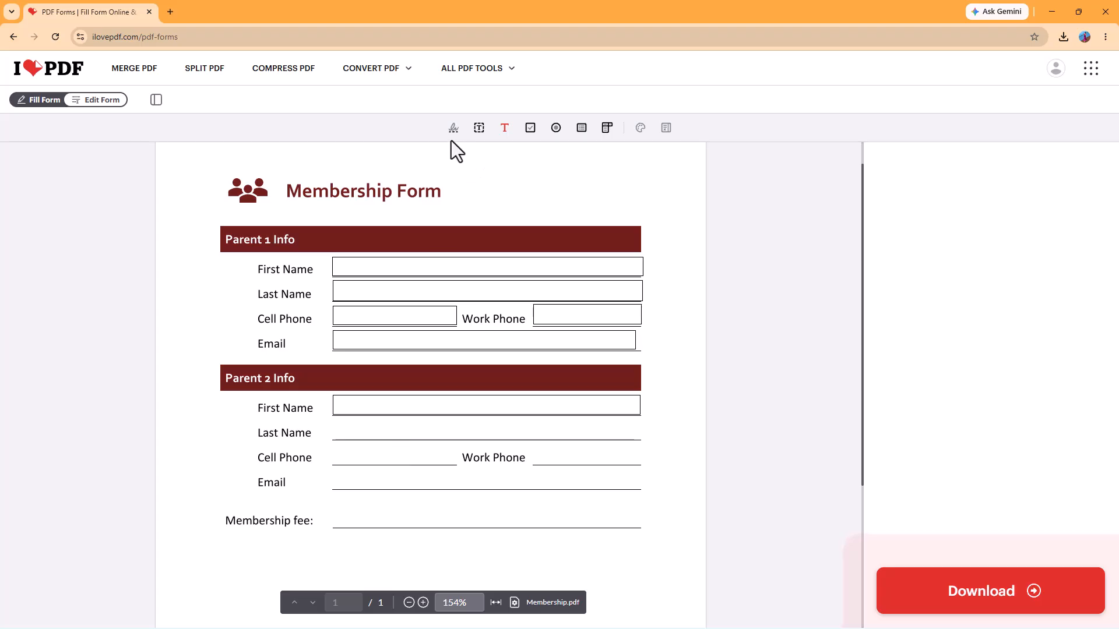
Step: Add a text field on Parent 2's Last Name line and resize it to span the line
click(408, 459)
drag(390, 442, 377, 430)
drag(513, 455, 640, 445)
click(547, 460)
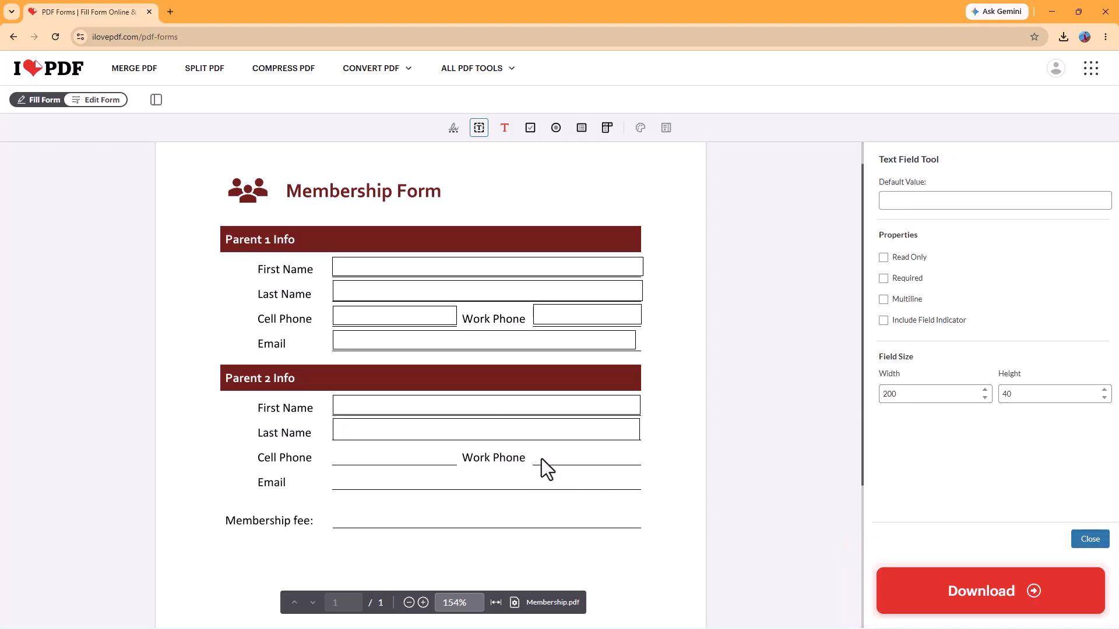
Step: Add a text field on Parent 2's Cell Phone line and shrink it to fit the line
click(393, 435)
click(386, 460)
click(385, 460)
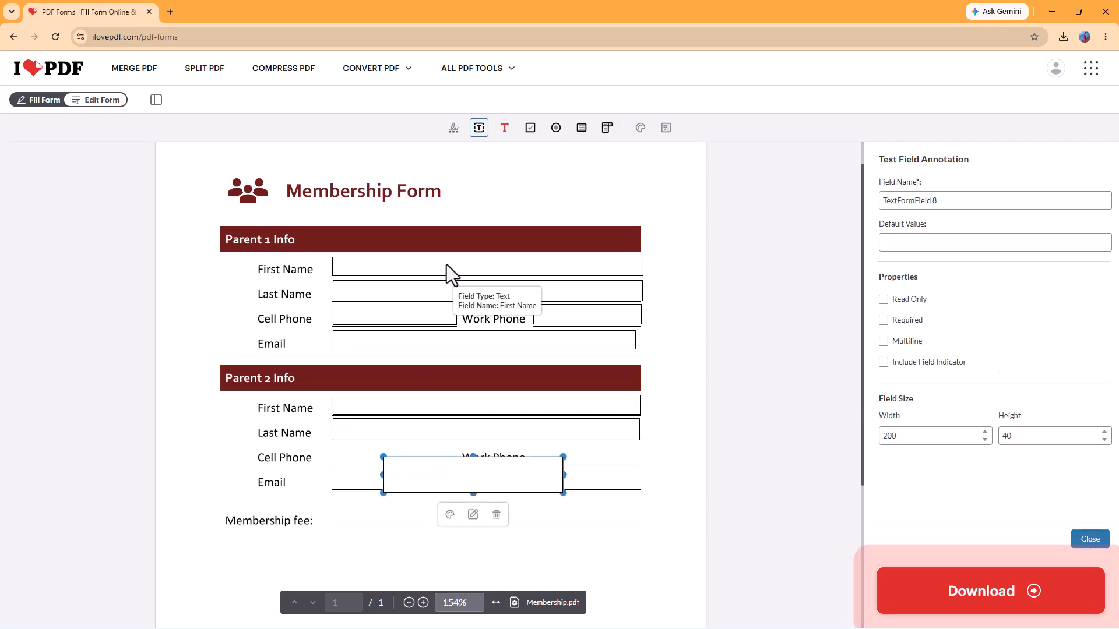
drag(425, 477, 376, 463)
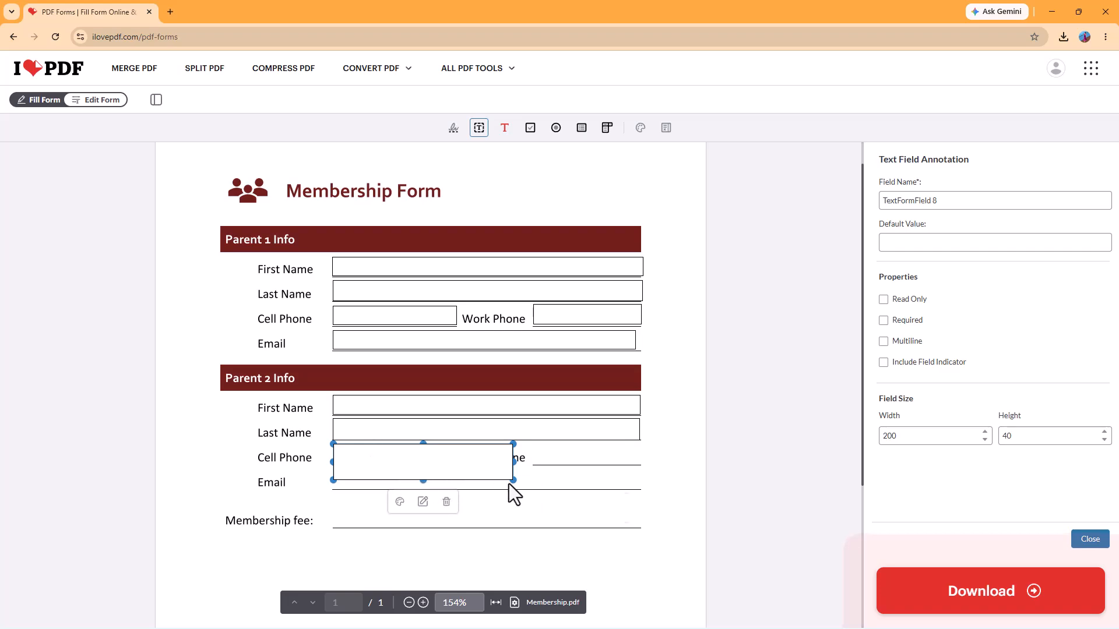
drag(512, 480, 459, 468)
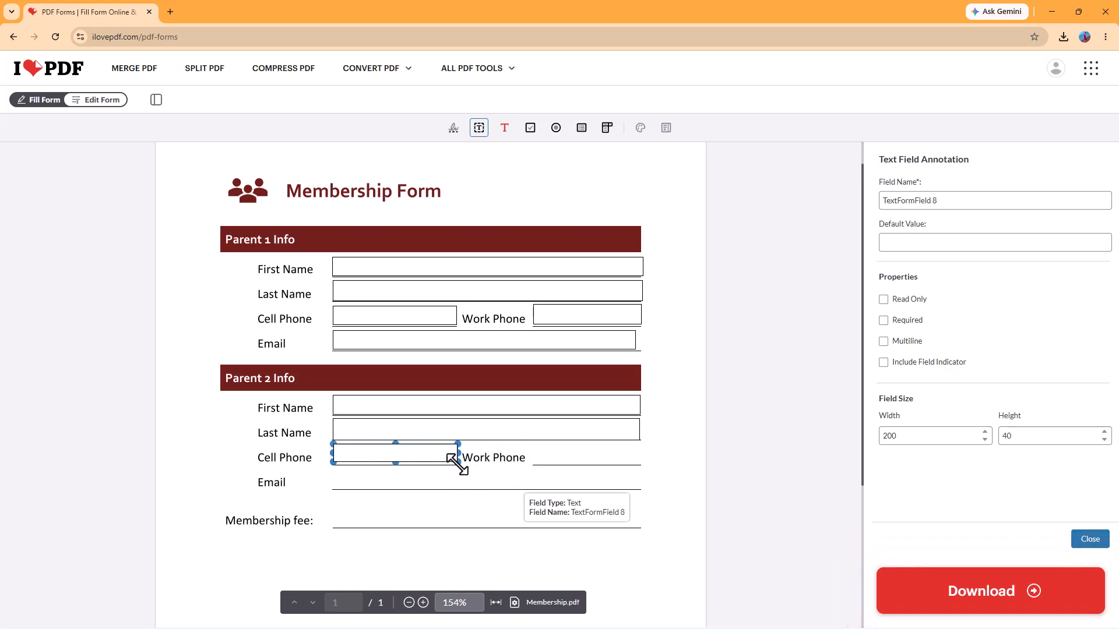
Step: Add a text field on Parent 2's Work Phone line and resize it to fit the line
click(544, 469)
click(540, 451)
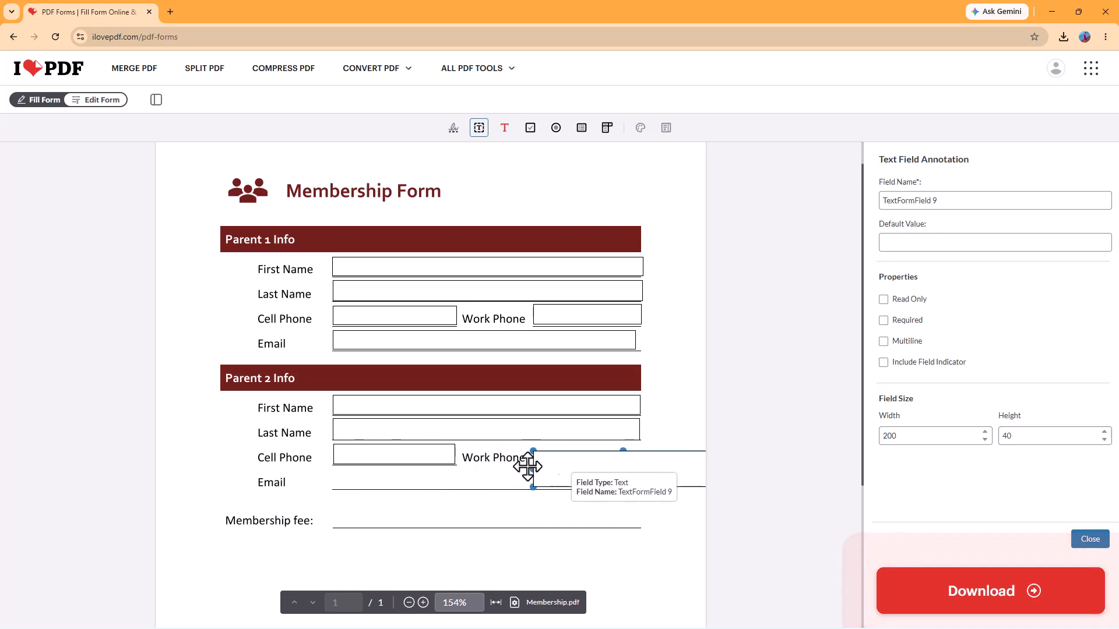
drag(622, 504, 629, 456)
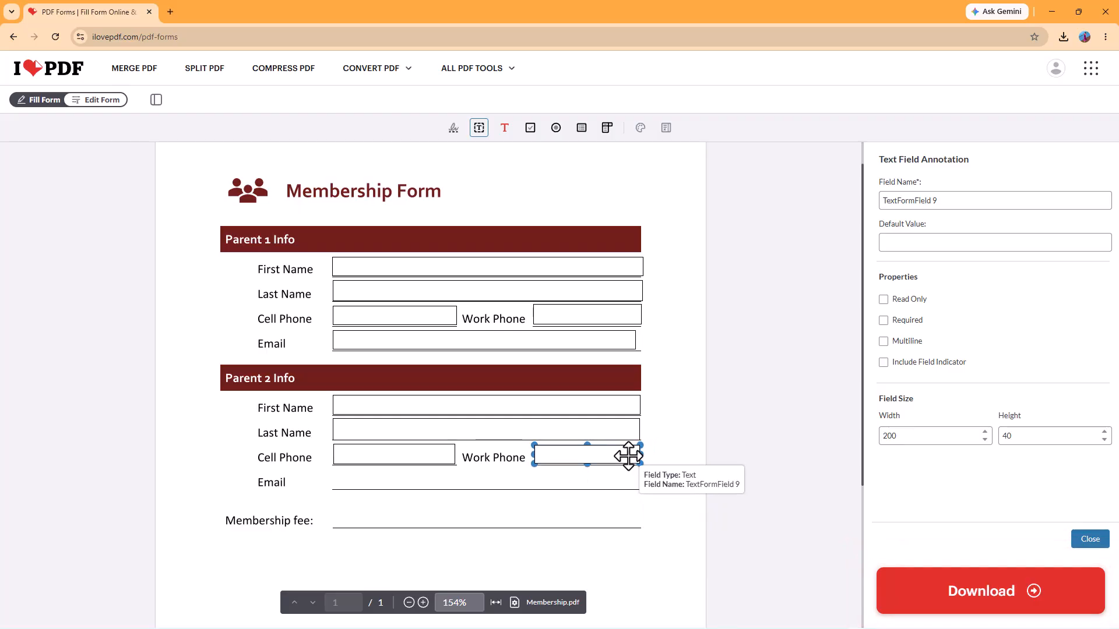
Step: Add a text field on Parent 2's Email line and stretch it across the whole line
click(478, 508)
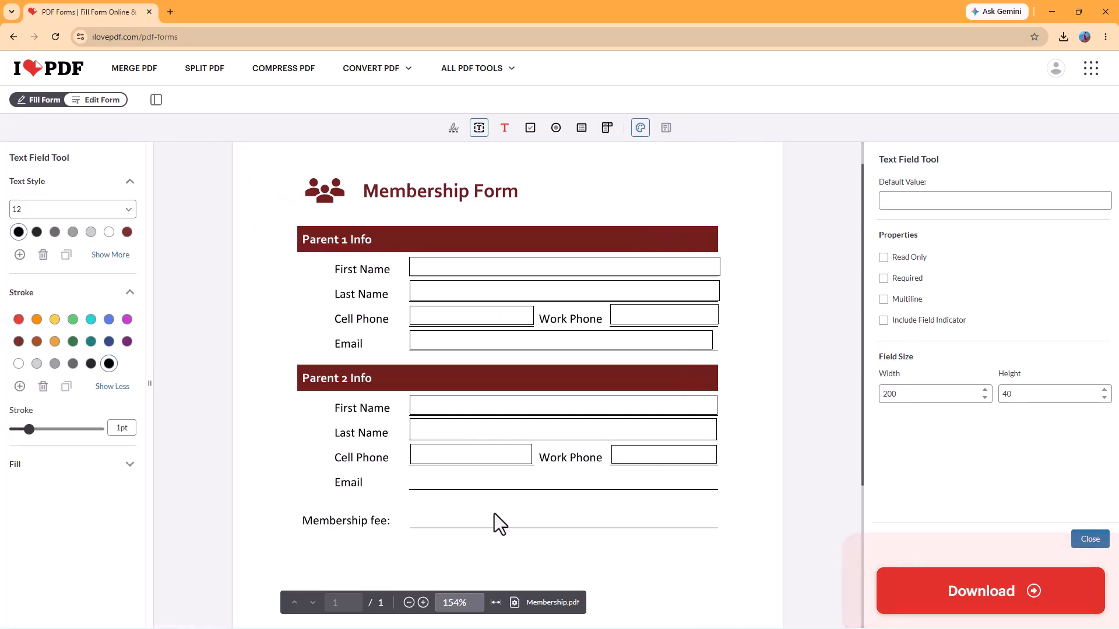
click(494, 512)
drag(521, 526, 442, 481)
drag(589, 507, 722, 492)
Step: Add a text field on the Membership fee line and resize it to span the line
click(442, 508)
click(414, 507)
click(434, 509)
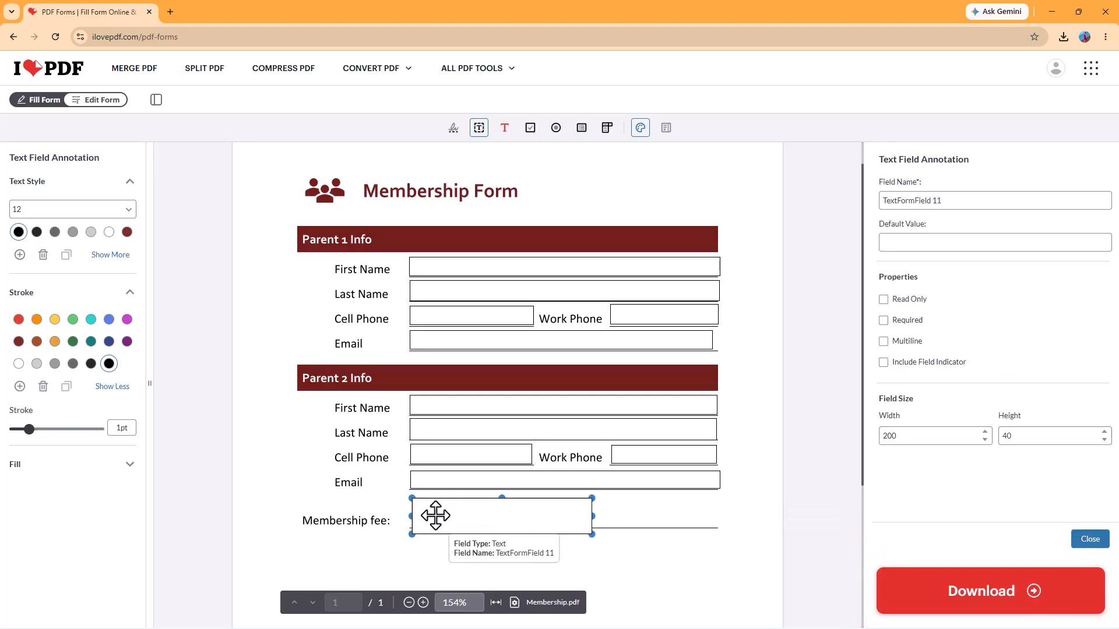
drag(591, 532, 705, 517)
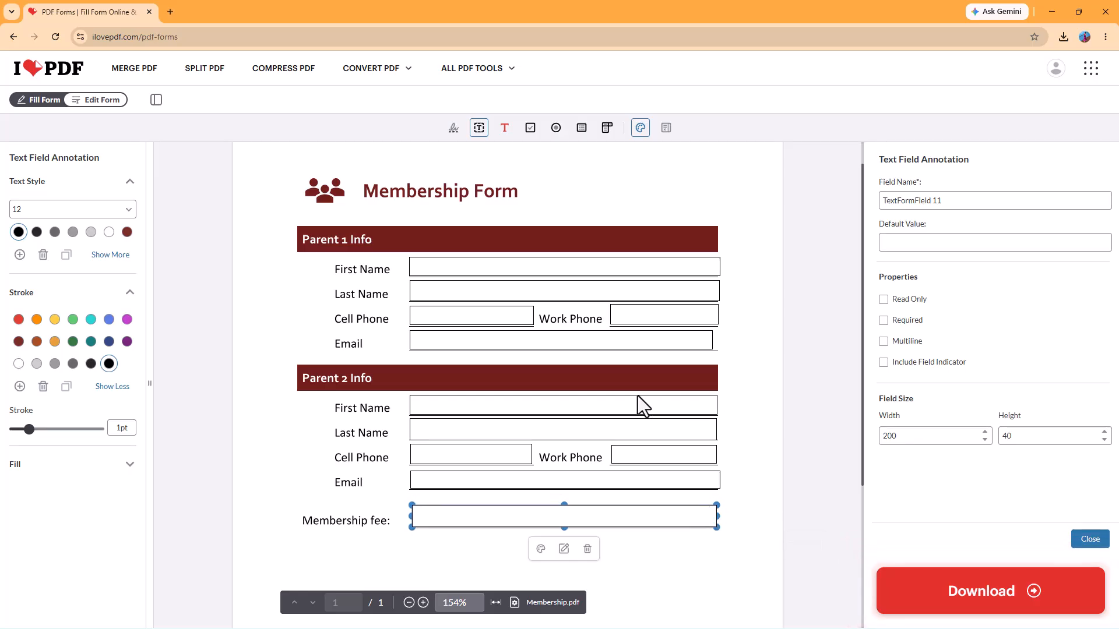
scroll(702, 480, down, 3)
click(596, 400)
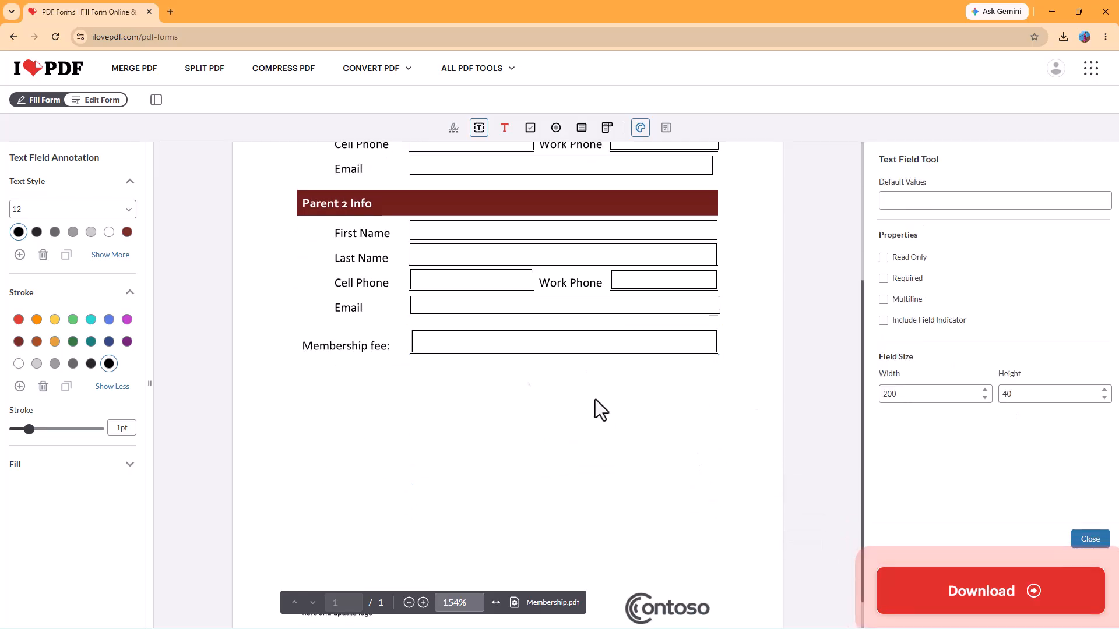
scroll(598, 406, up, 3)
scroll(599, 410, up, 3)
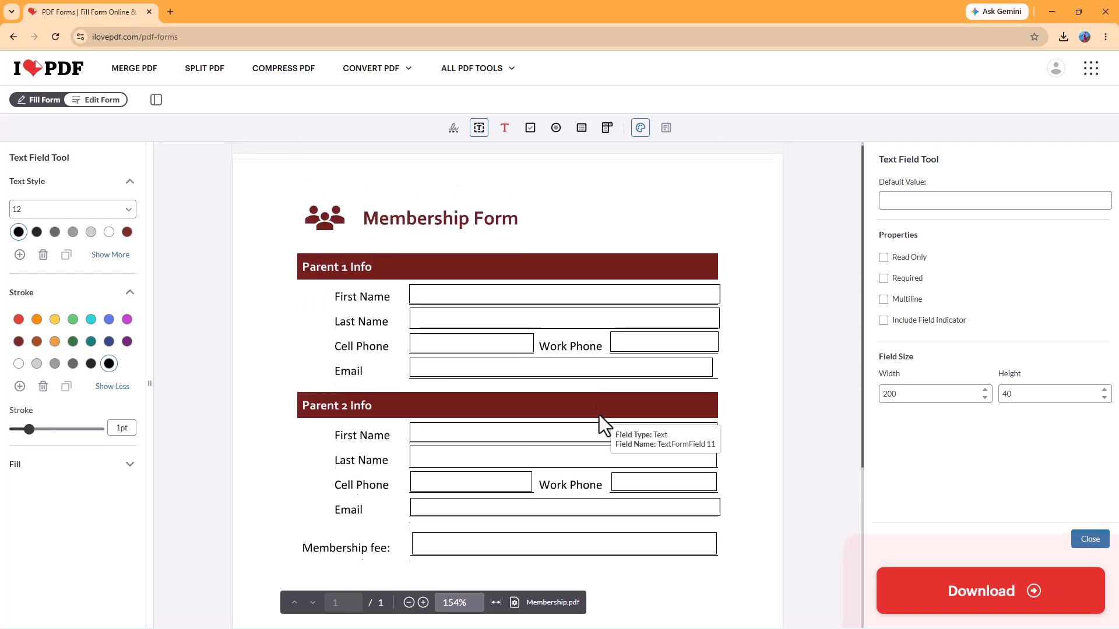
Step: Add a checkbox below the Membership fee field and label it "I Agree to the Terms and Conditions"
scroll(581, 270, down, 5)
click(530, 128)
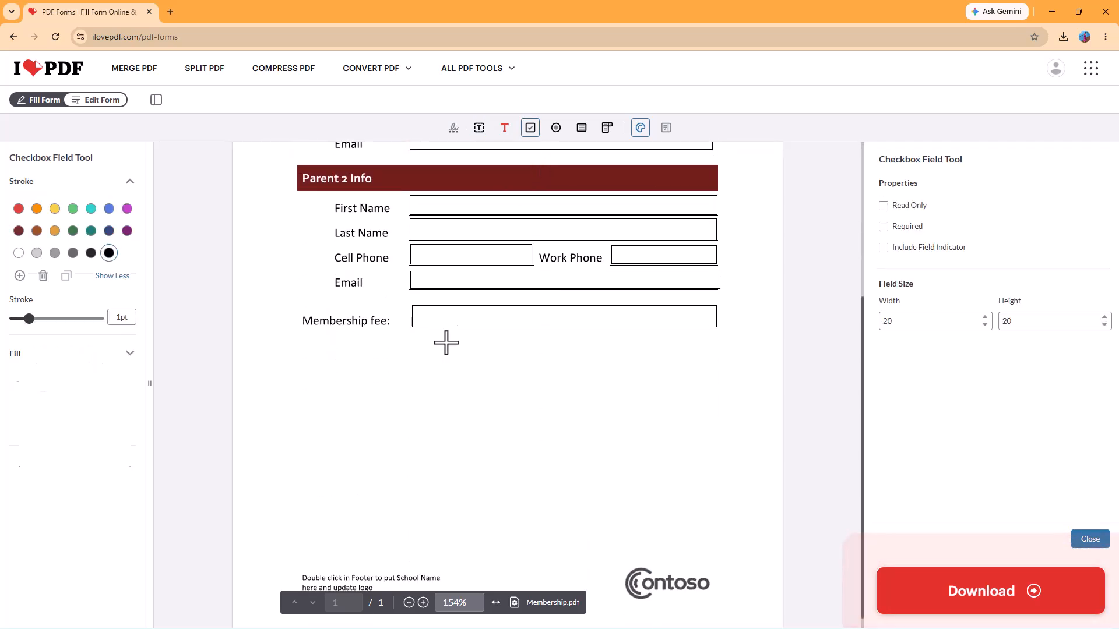
click(424, 353)
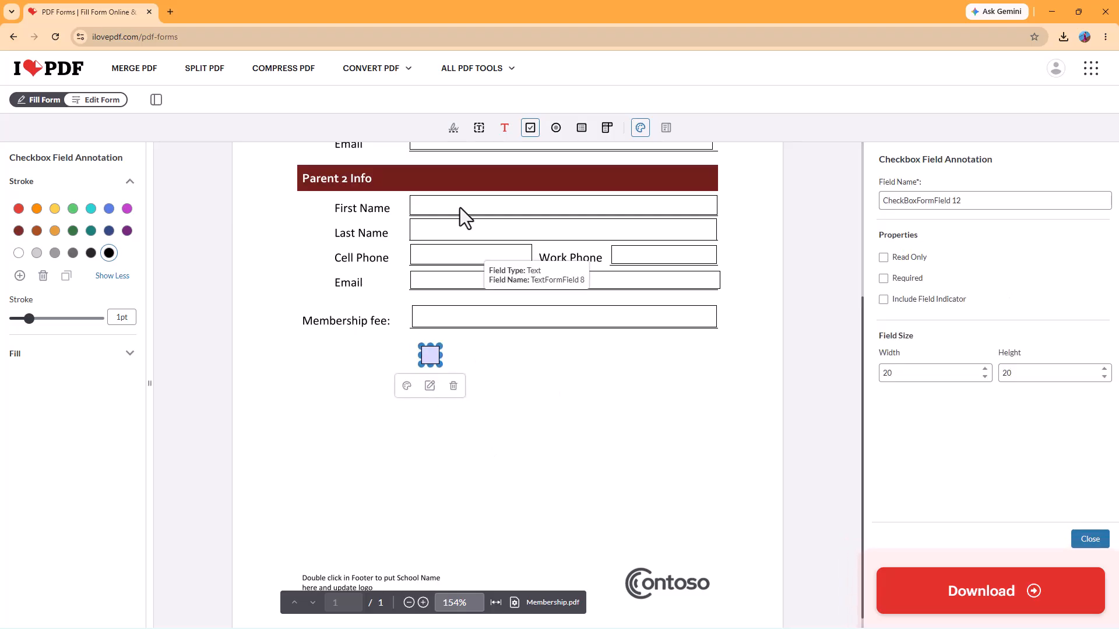
click(503, 129)
click(452, 348)
text(I)
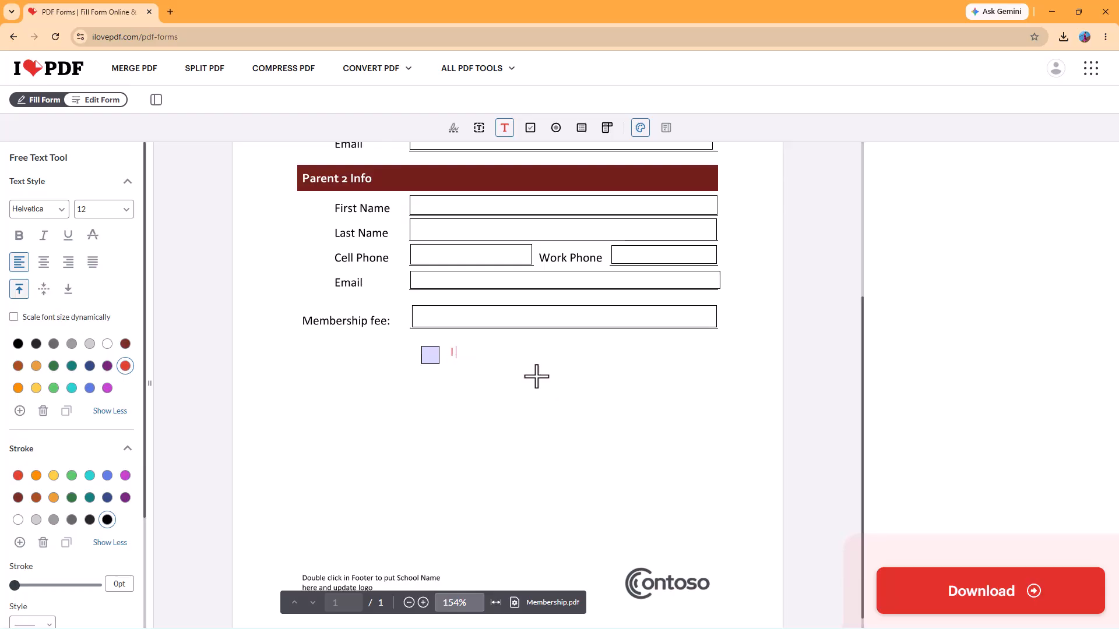
text( Agree to the Terms and Conditions)
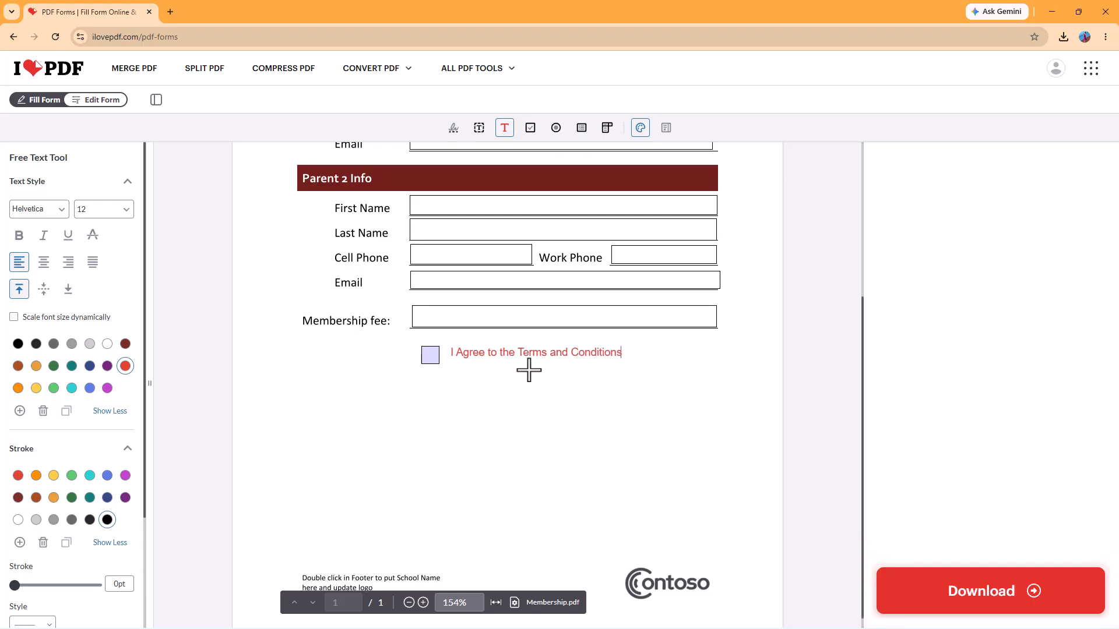
Step: Add two radio buttons in the blank area below the terms and conditions checkbox
click(561, 135)
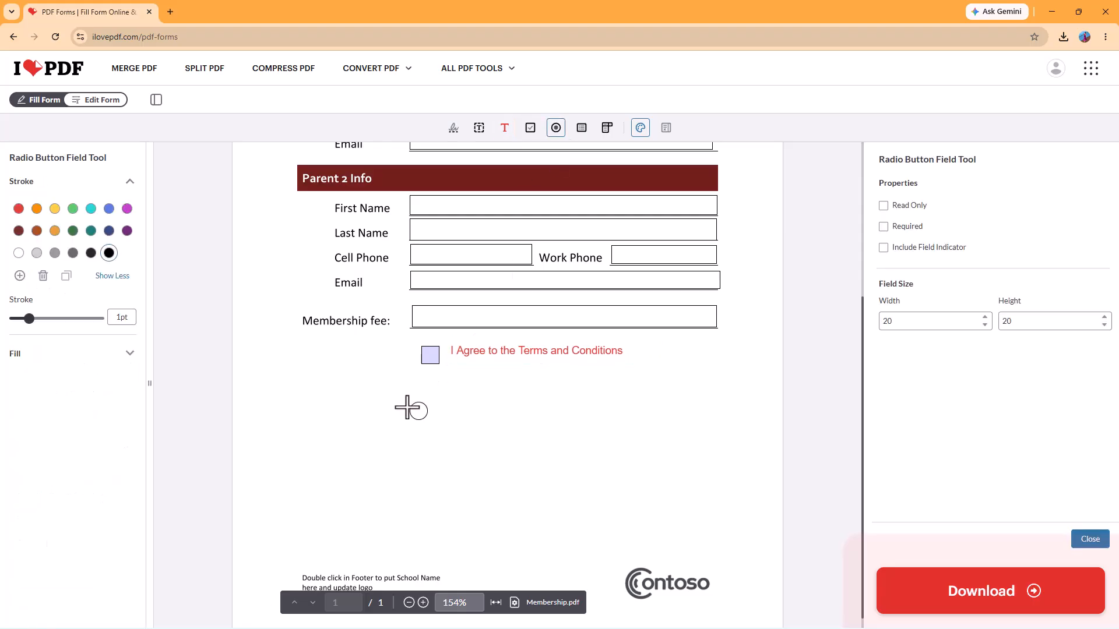
click(424, 408)
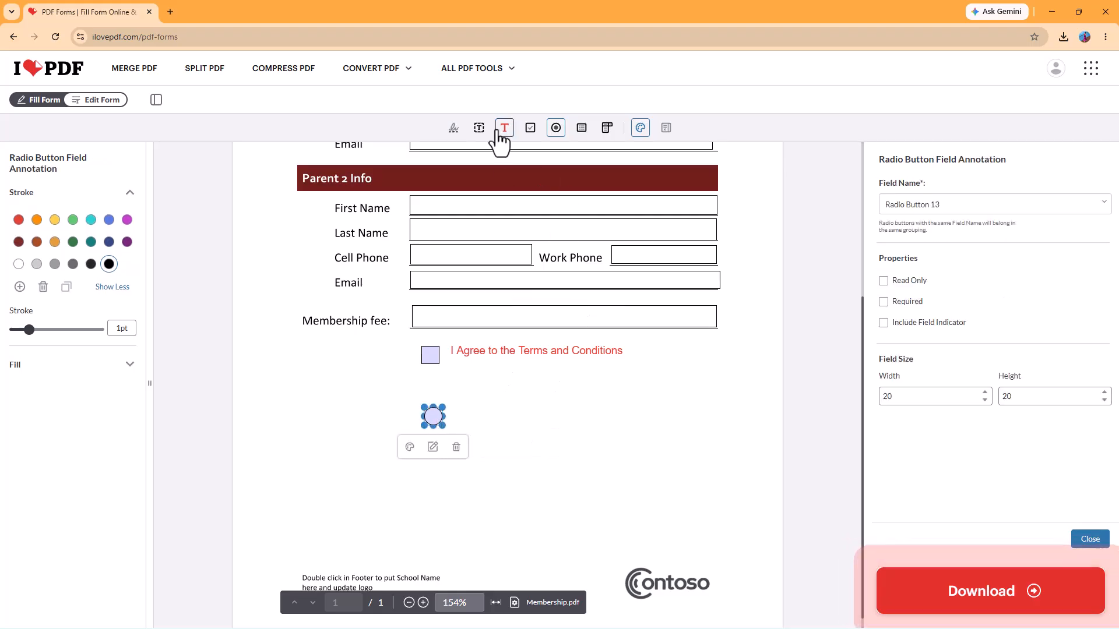
click(555, 130)
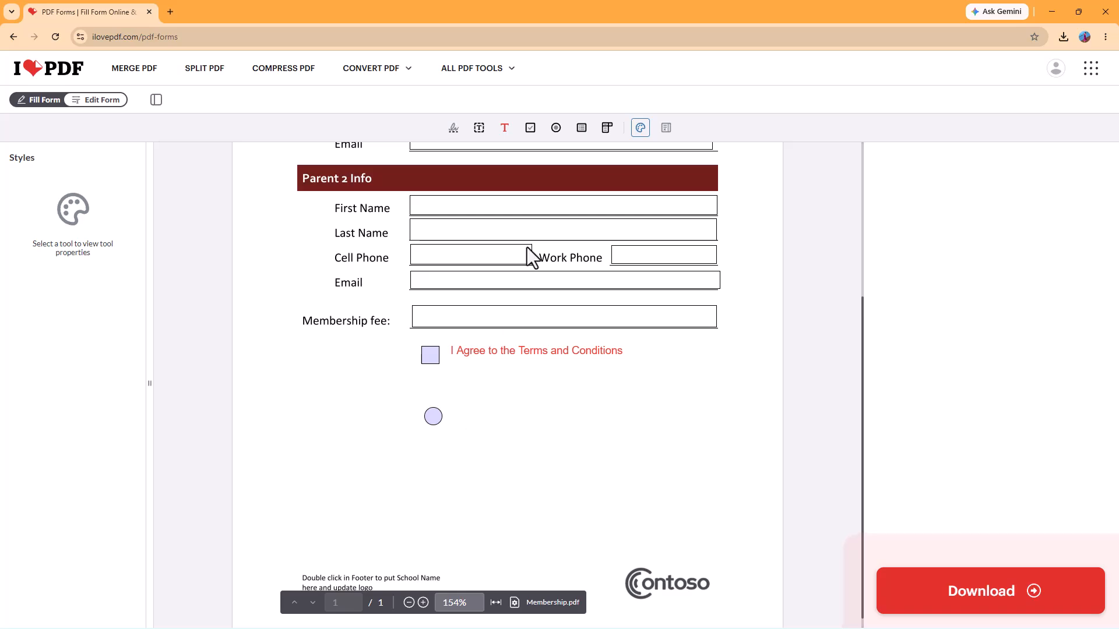
click(555, 128)
click(455, 403)
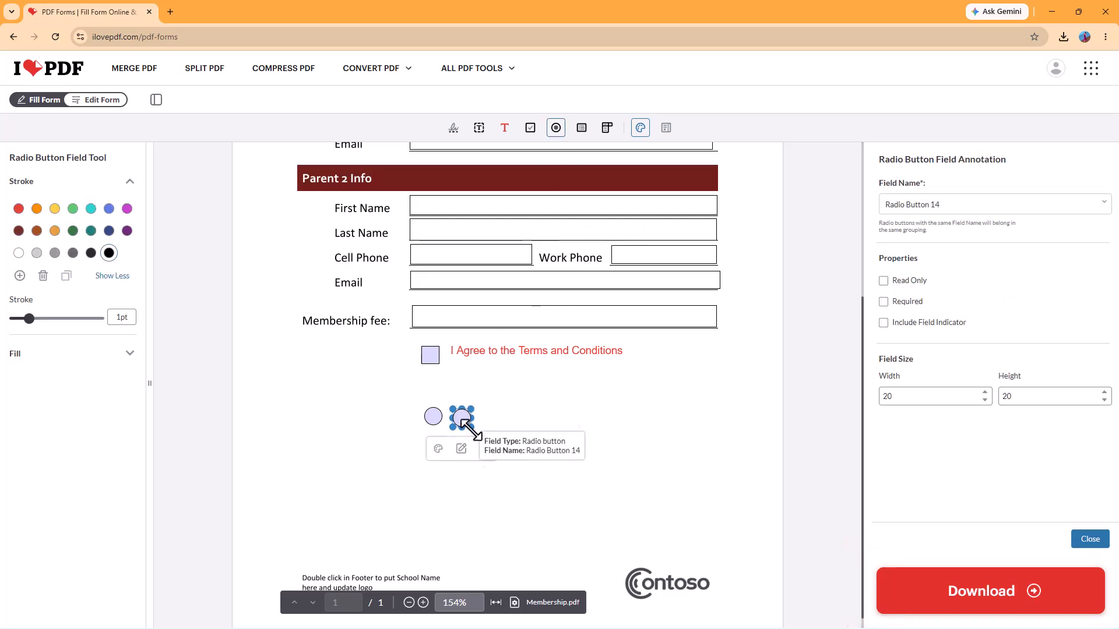
drag(463, 415, 486, 407)
Step: Move both radio buttons to the page's left margin, side by side below the Membership fee label
click(433, 353)
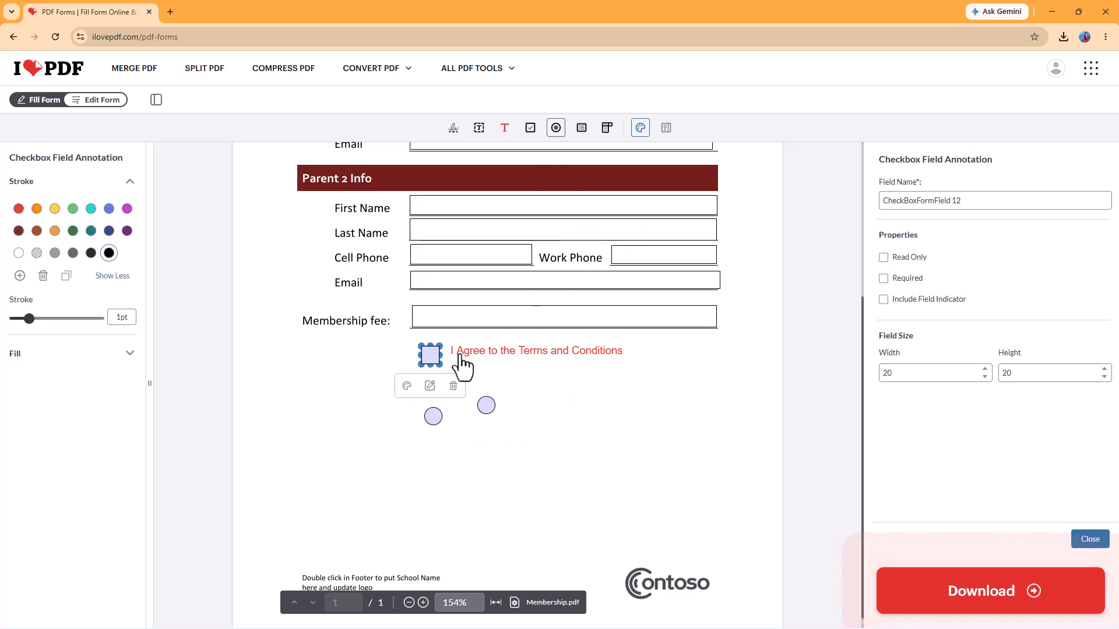
click(432, 417)
drag(431, 417, 314, 436)
click(486, 412)
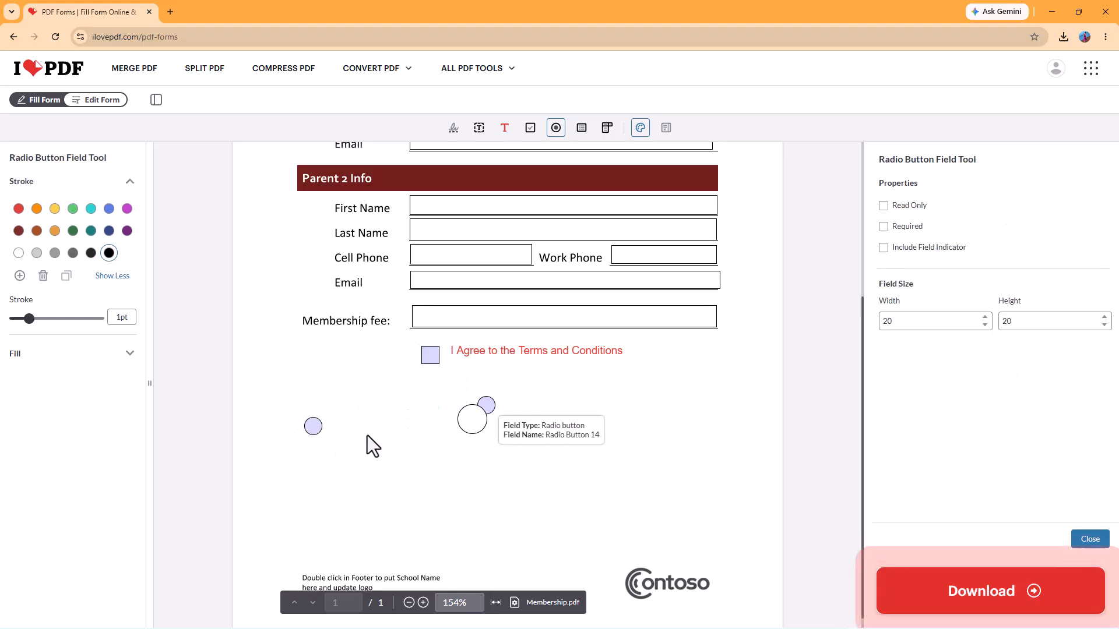
click(506, 419)
click(471, 418)
click(491, 453)
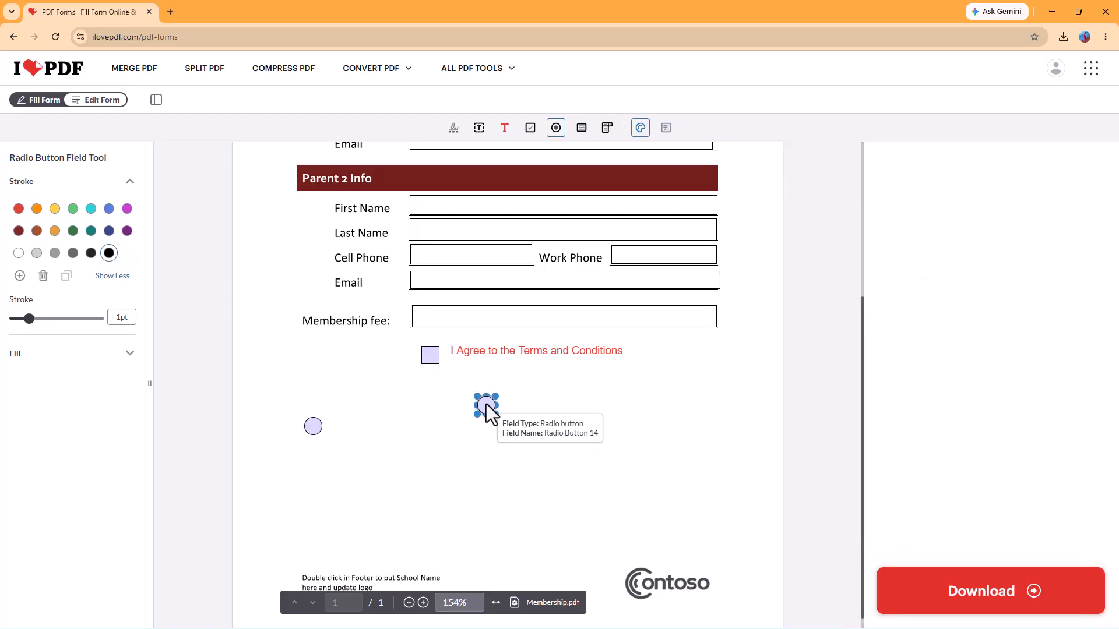
click(486, 404)
drag(486, 404, 345, 425)
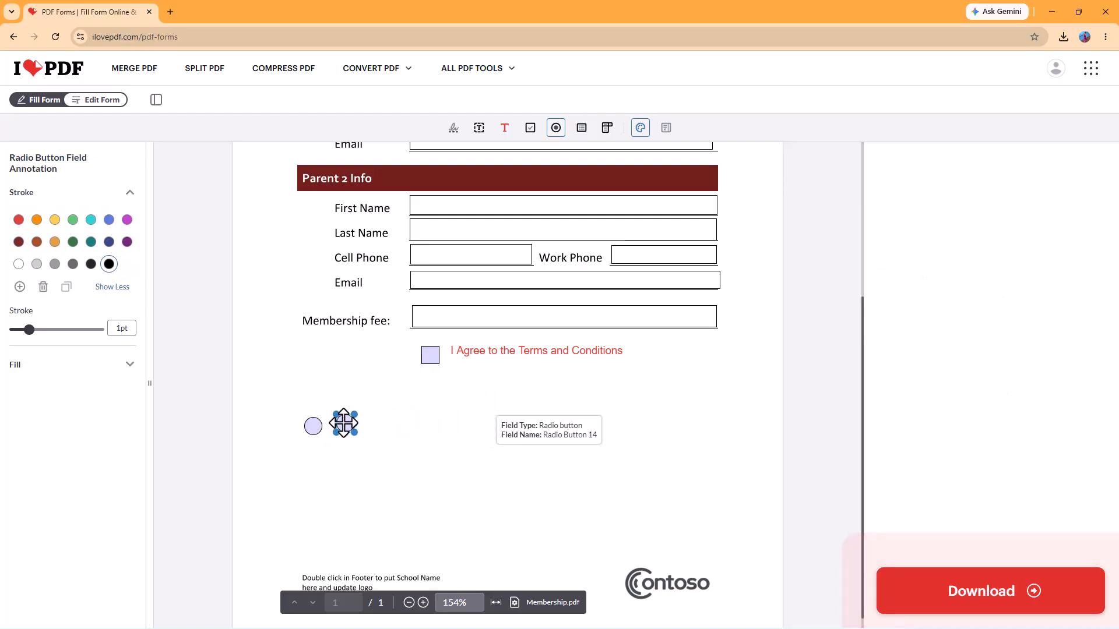
click(313, 426)
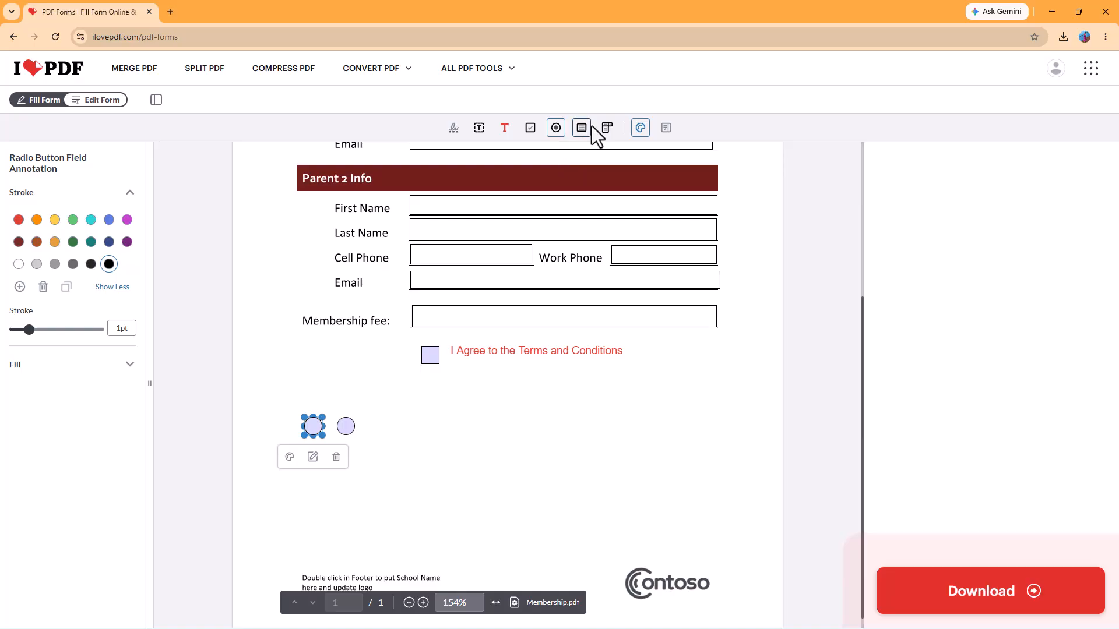
Step: Add the text labels "Male" and "Female" above the two radio buttons
click(505, 129)
click(305, 396)
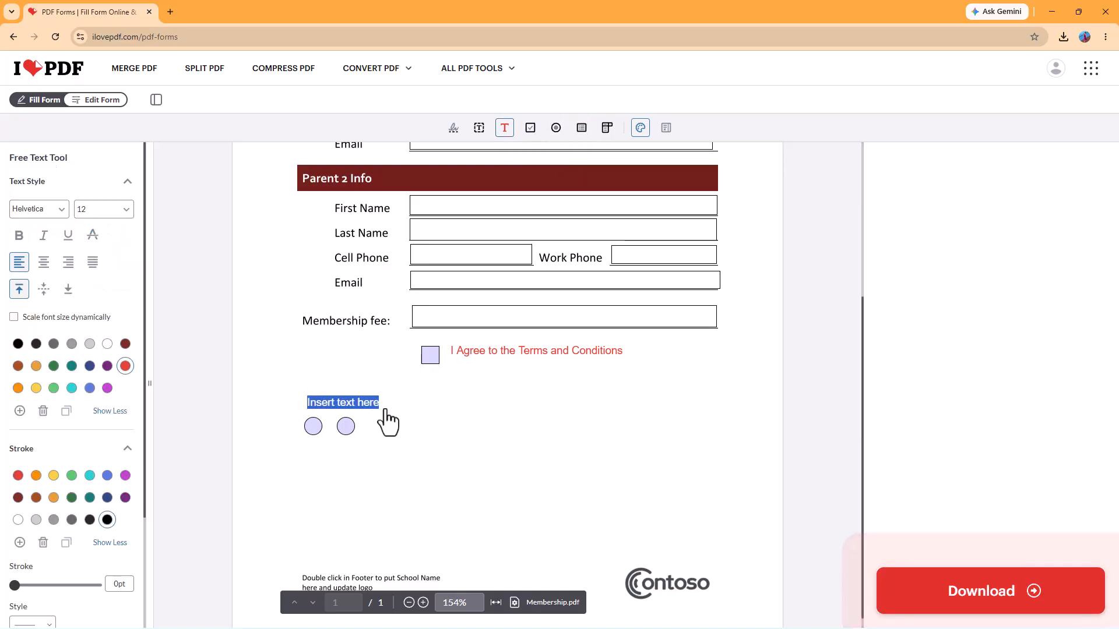
text(Male)
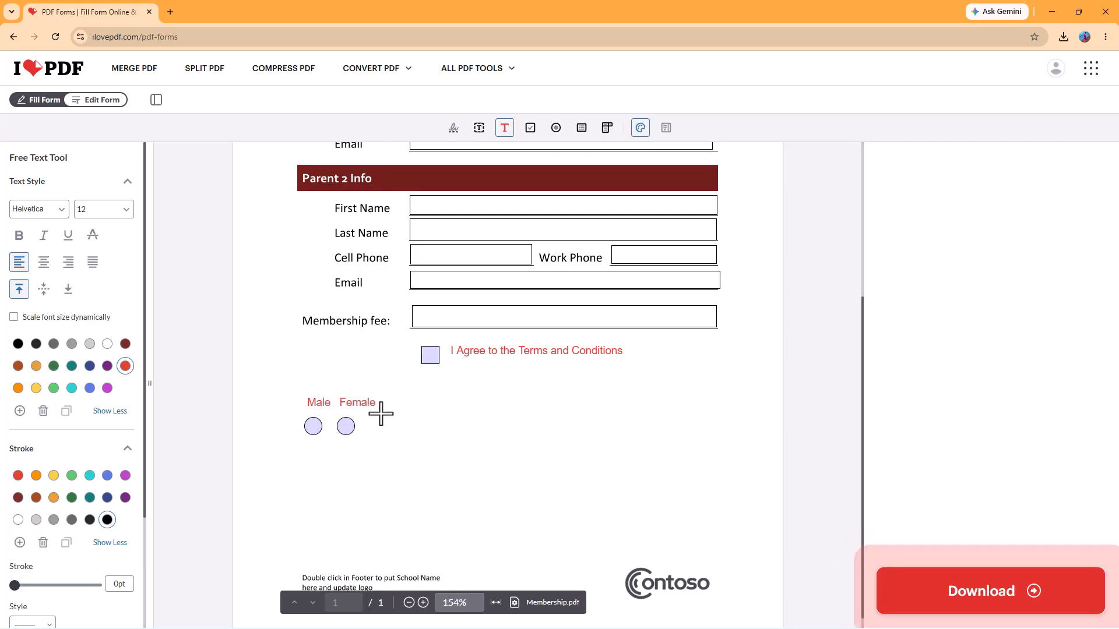
Step: Reposition the two radio buttons so each sits centred beneath its Male or Female label
click(347, 436)
click(346, 426)
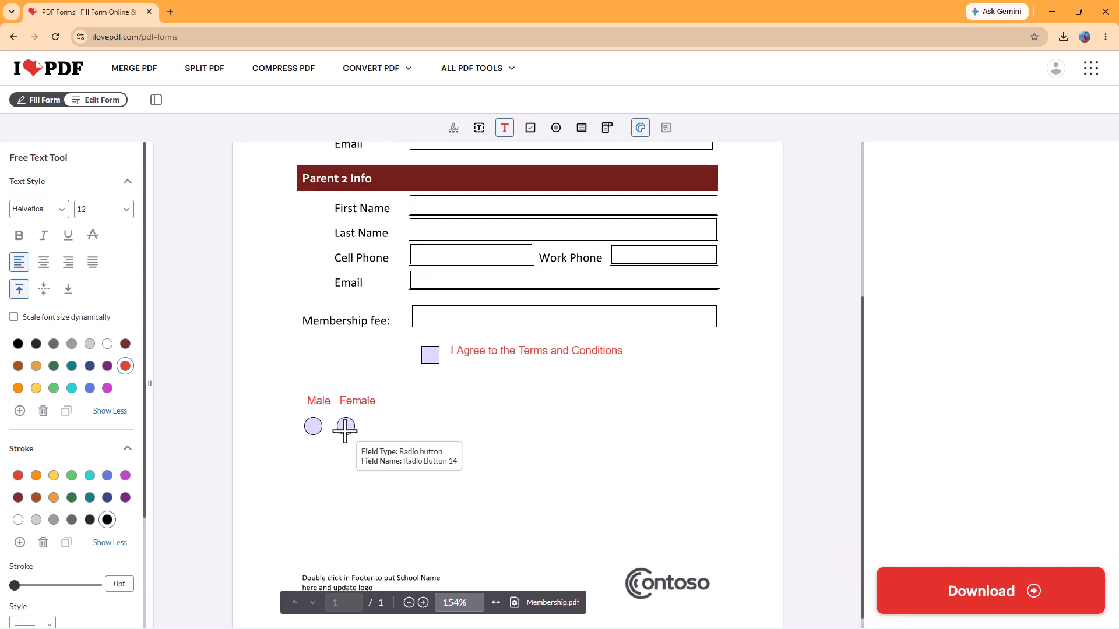
drag(348, 428, 318, 426)
click(314, 427)
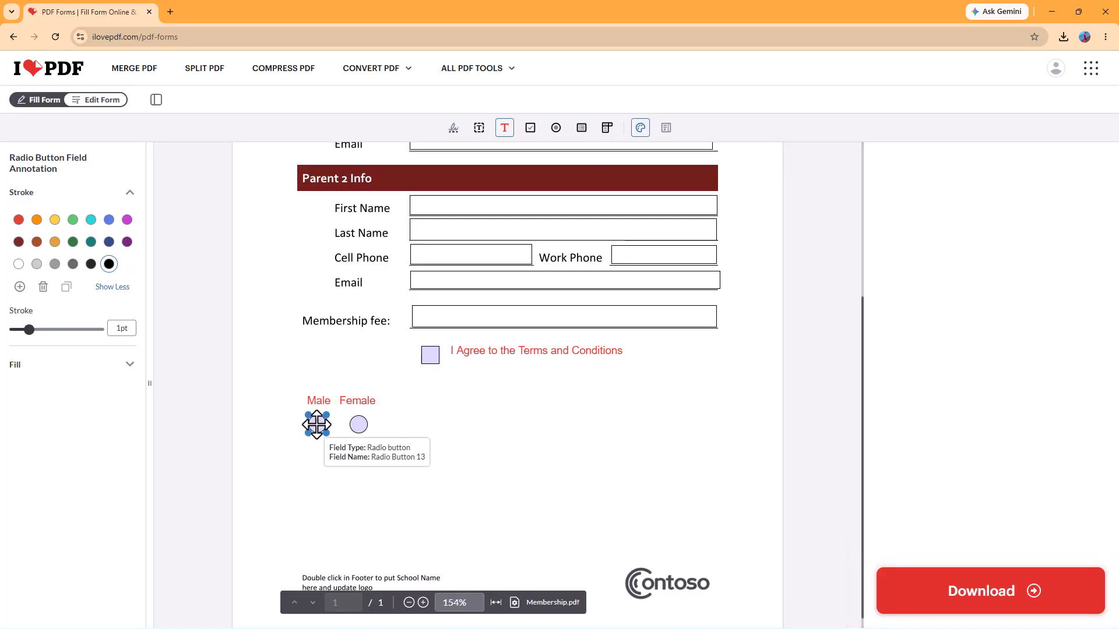
Step: Add a list box field beside the Female radio button and set its first option to "Child"
click(582, 128)
click(420, 382)
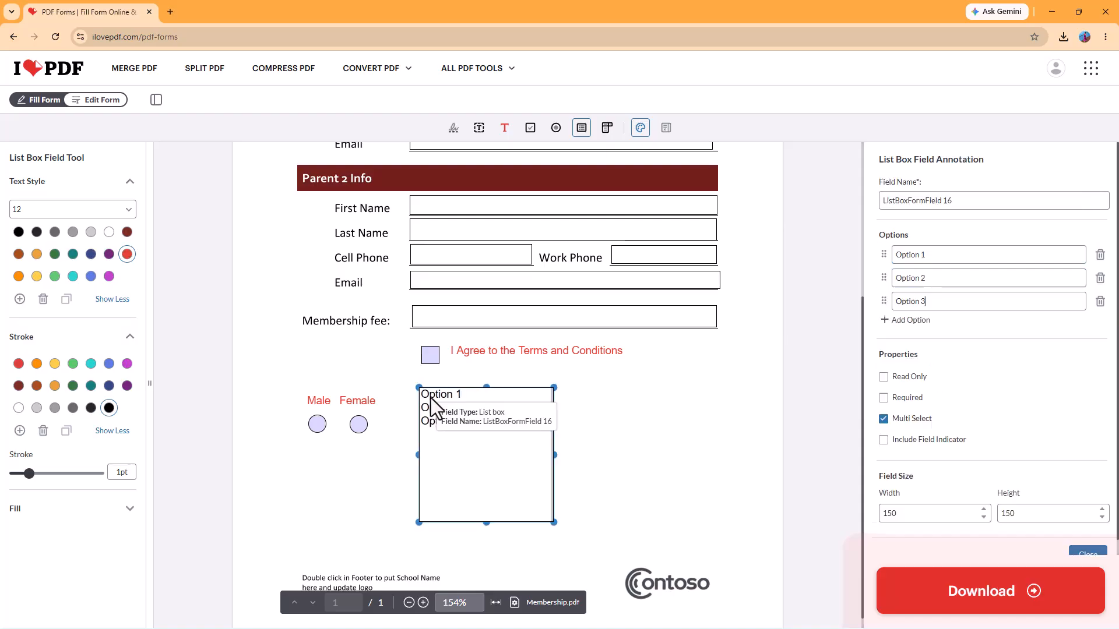
mouse_move(916, 258)
mouse_down()
mouse_move(839, 258)
mouse_move(931, 255)
mouse_up()
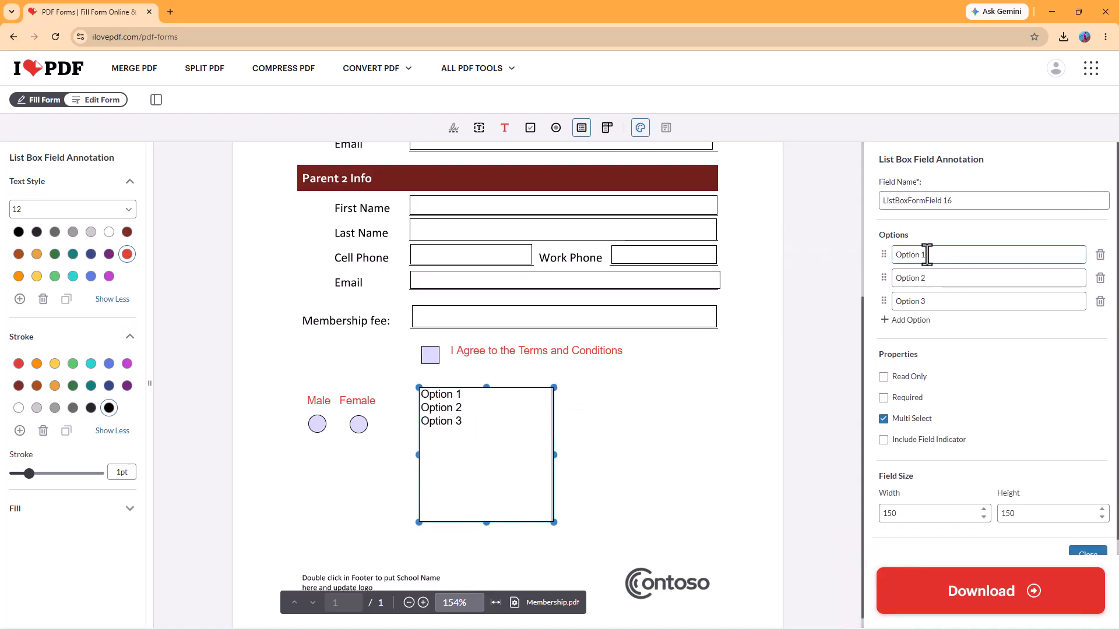
triple_click(919, 254)
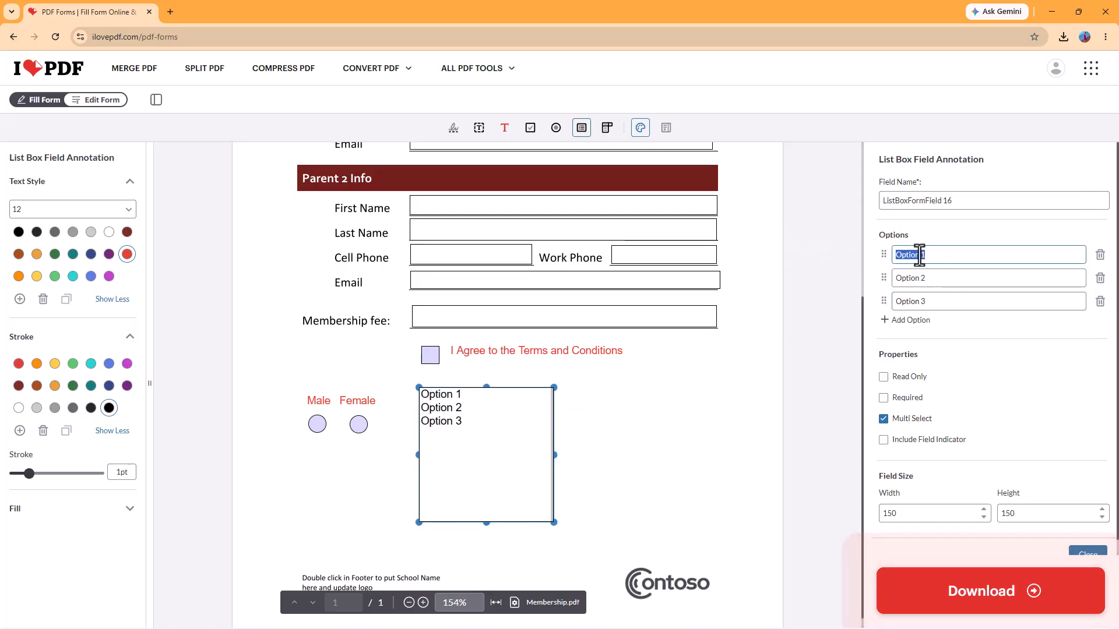
text(Chi)
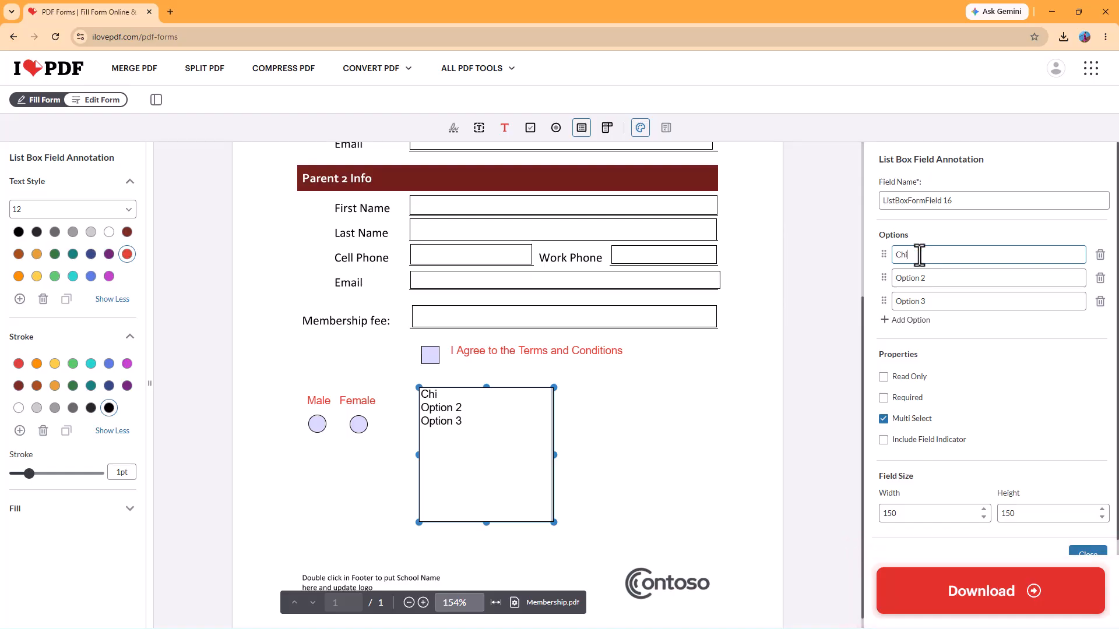
text(ld)
Step: Set the list box's second and third options to "Adult" and "Elder", and turn off Multi Select
click(922, 278)
text(M)
key(BackSpace)
text(Adult Male)
click(923, 301)
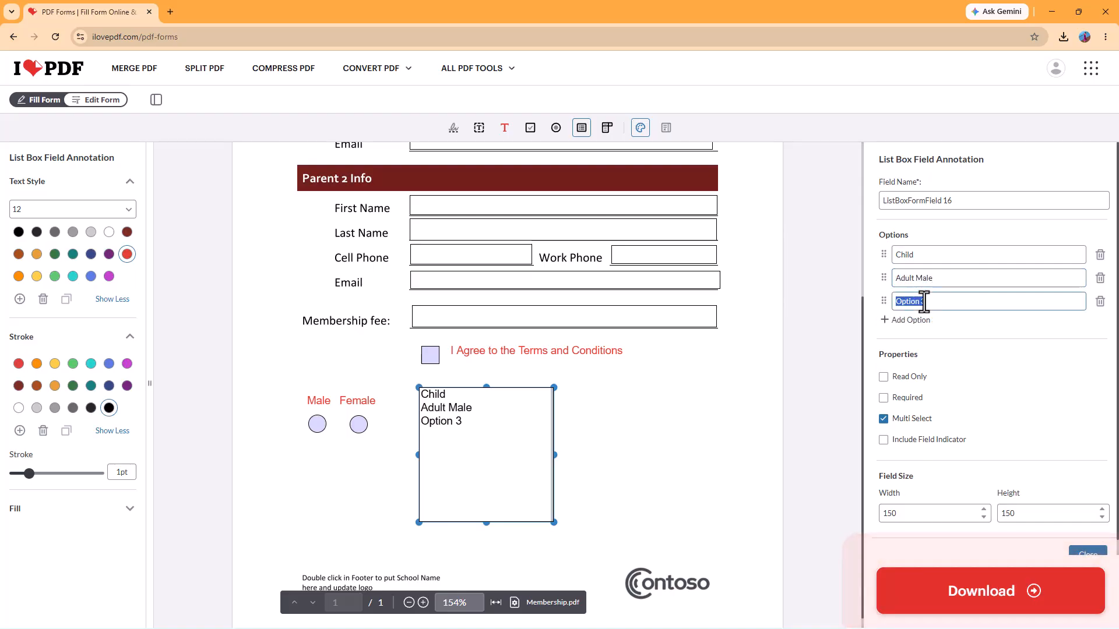
click(916, 278)
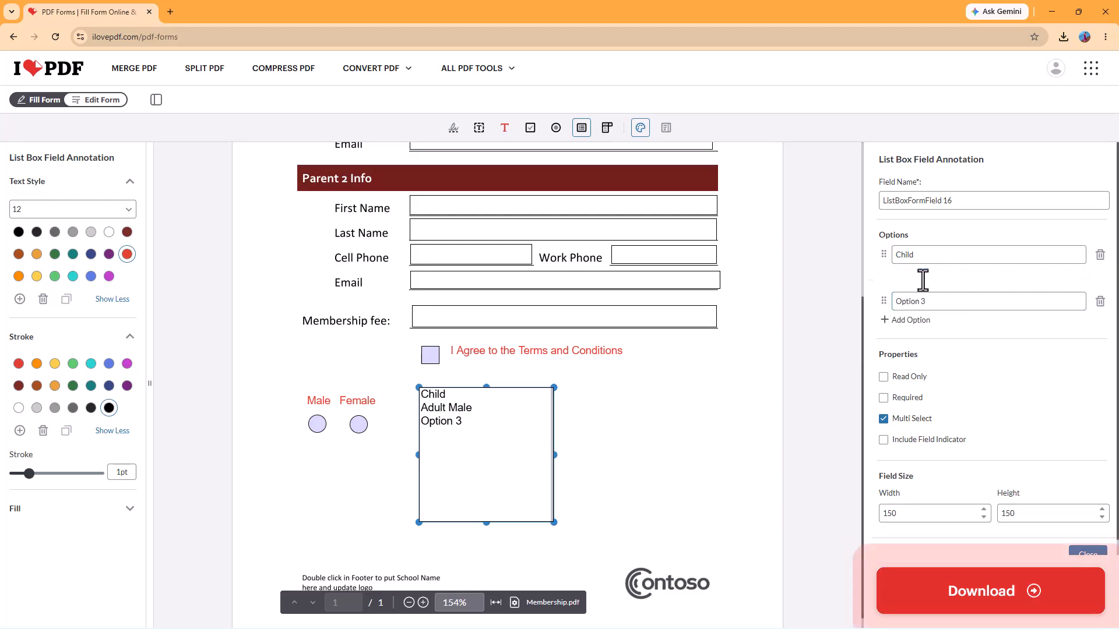
key(BackSpace)
key(BackSpace)
click(915, 300)
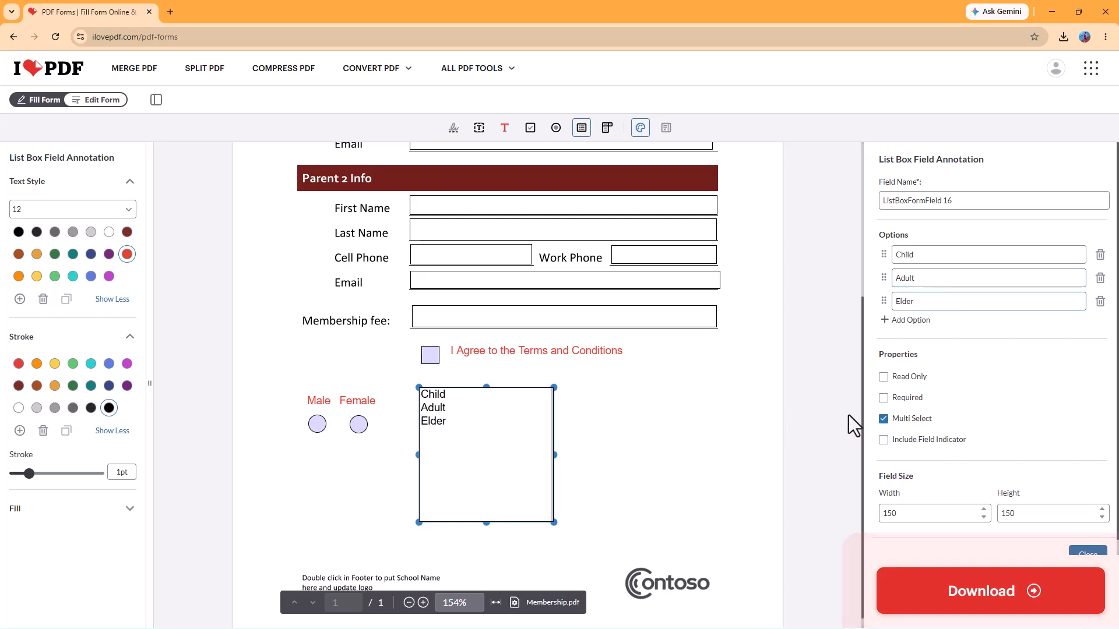
click(884, 420)
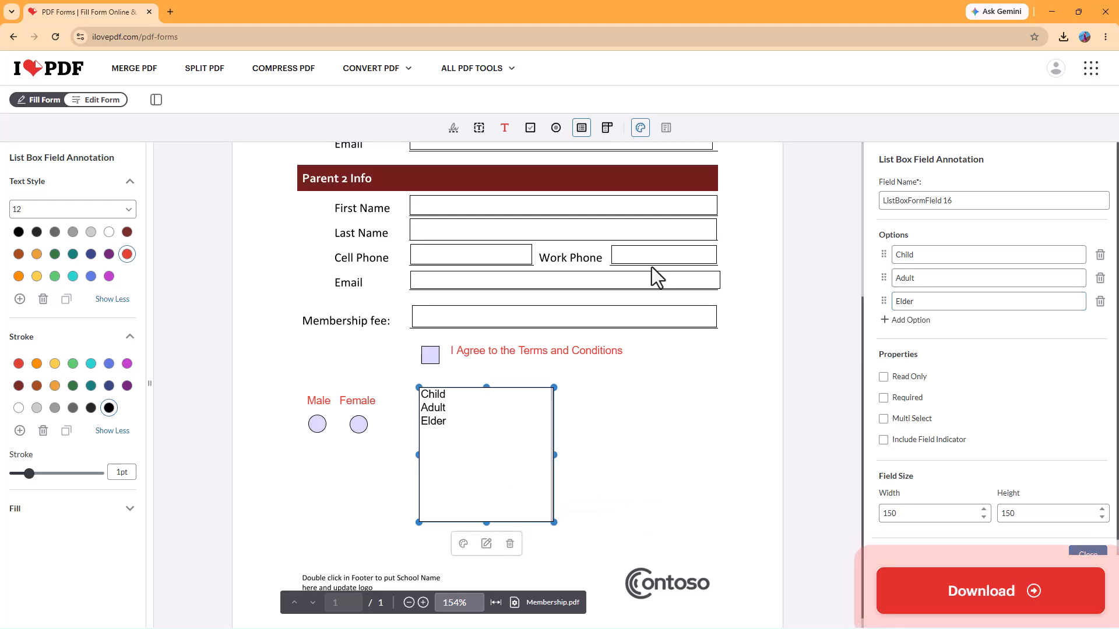
Step: Add a combo box field beside the list box and set its text colour to green
click(608, 128)
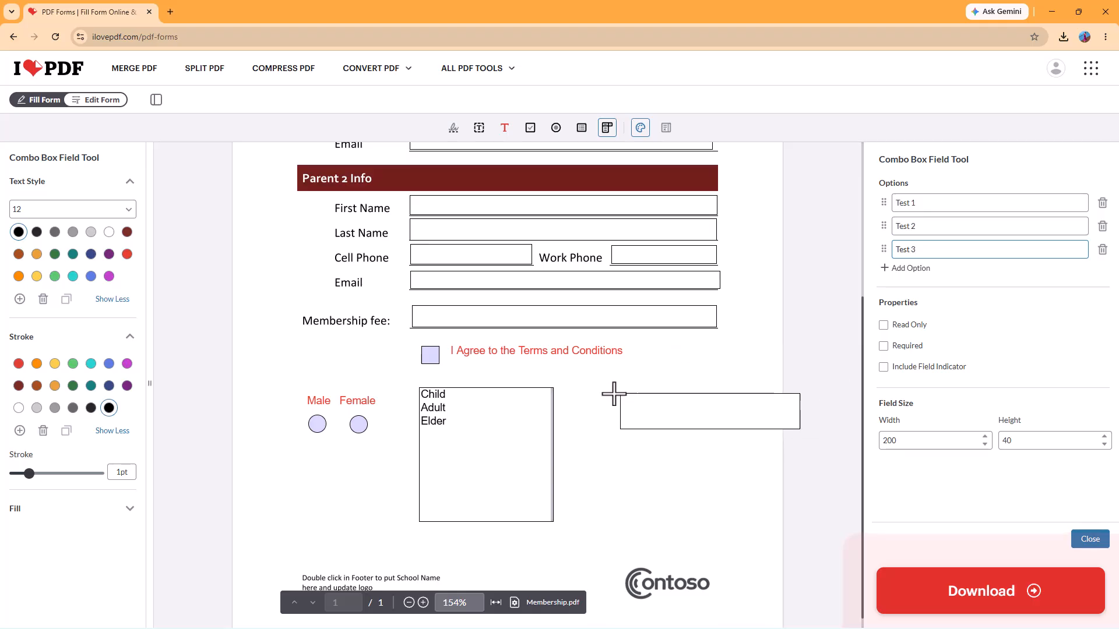
click(570, 389)
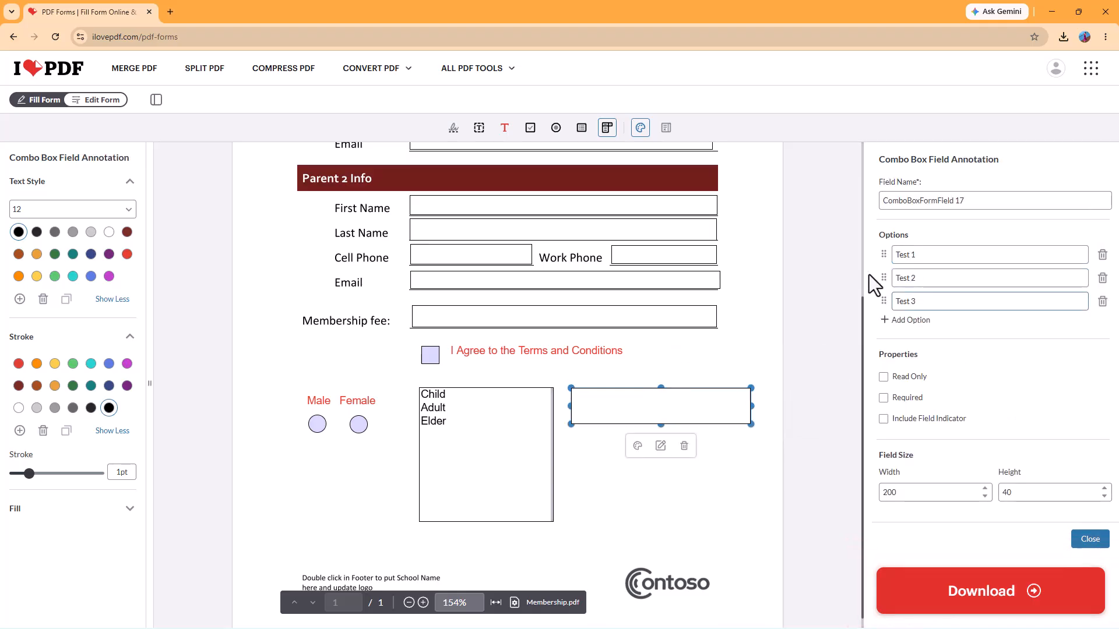
click(924, 300)
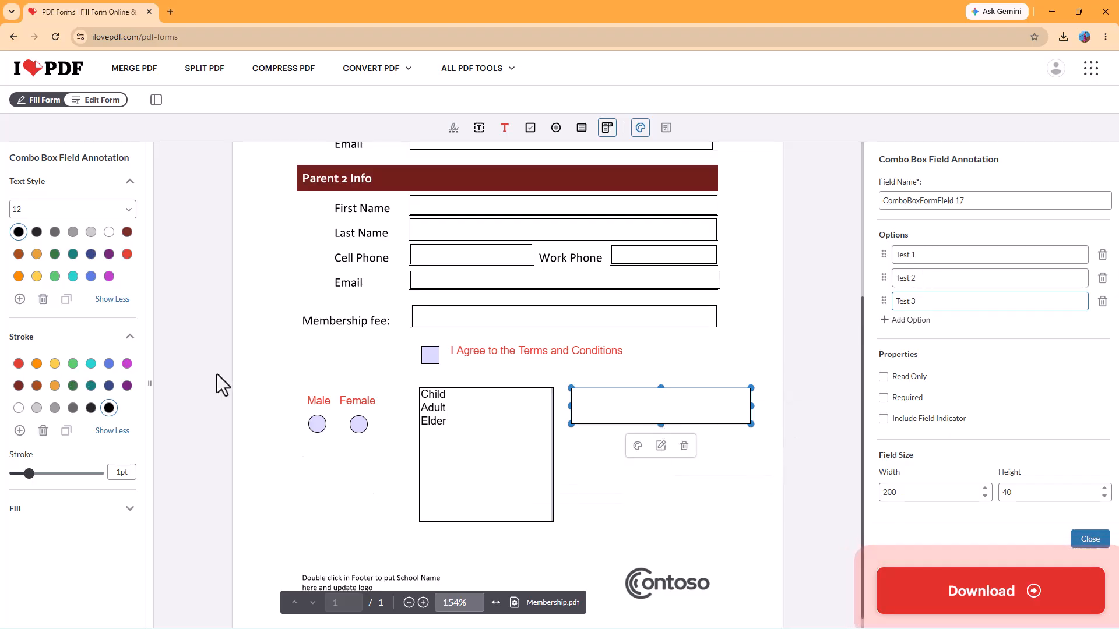
click(55, 277)
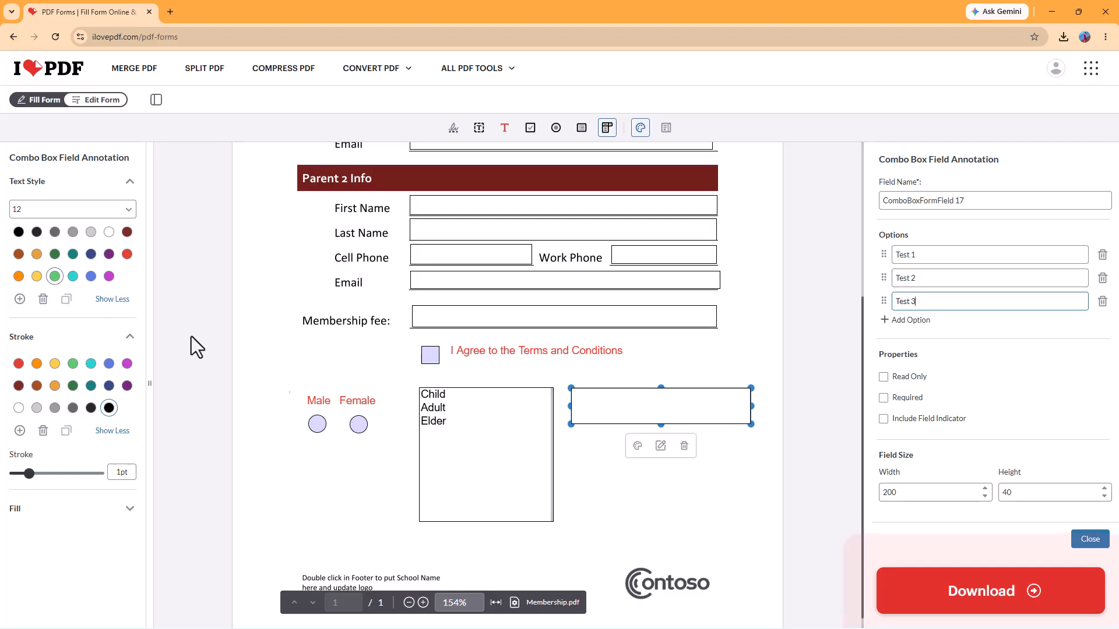
Step: Restyle the list box with red text and an orange stroke after trying turquoise and blue text
click(488, 454)
click(73, 277)
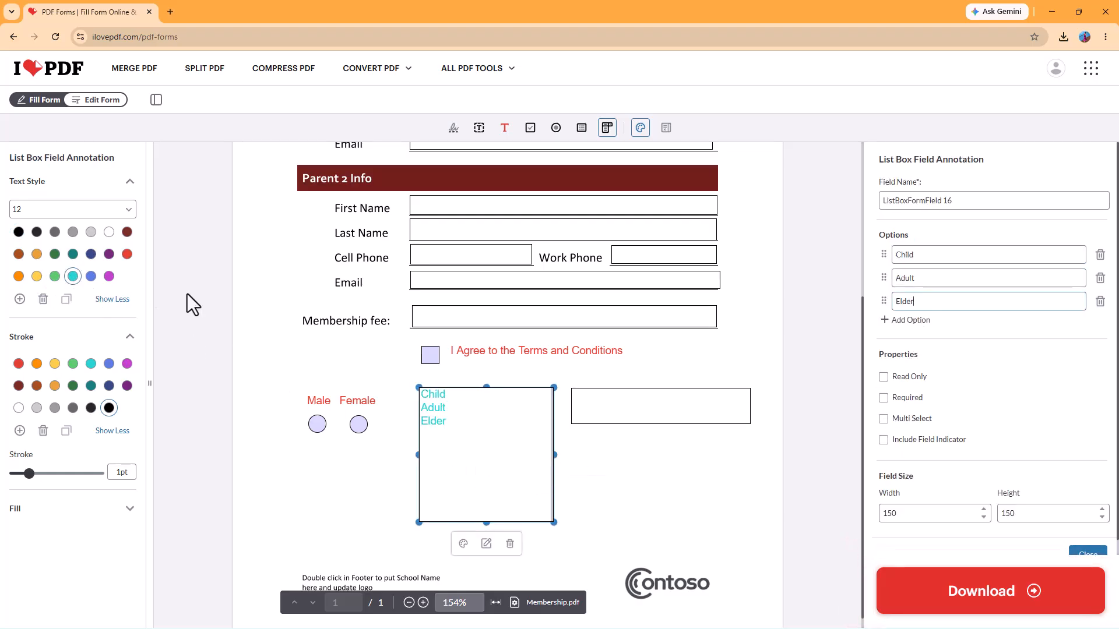
click(91, 276)
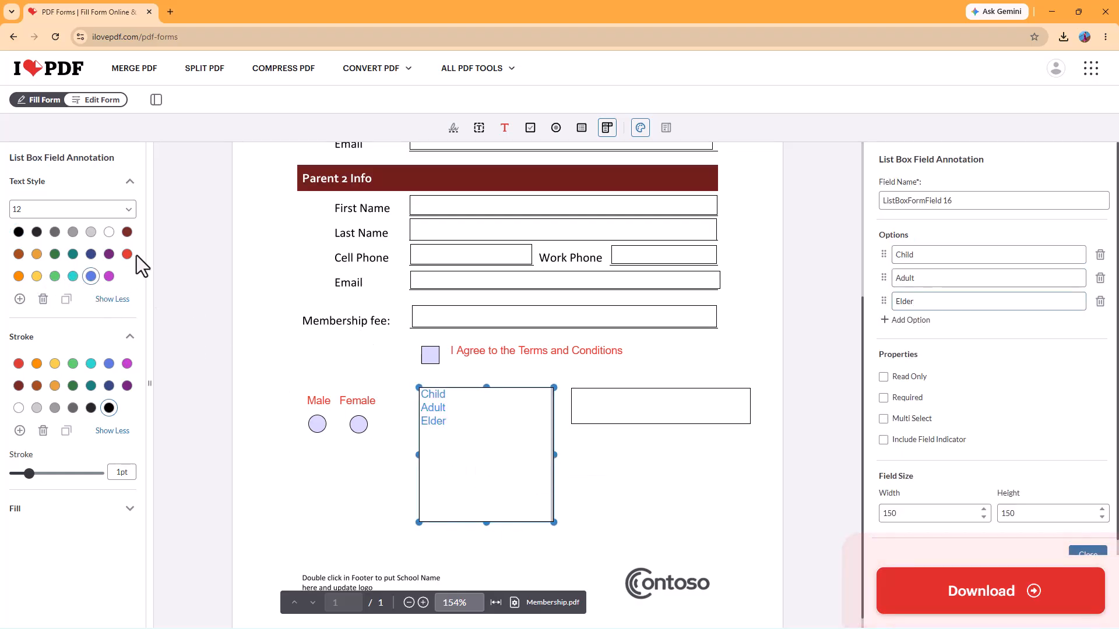
click(127, 255)
click(37, 364)
click(662, 485)
Step: Process and download the finished form, and open the downloaded Membership.pdf in the browser
scroll(665, 489, up, 4)
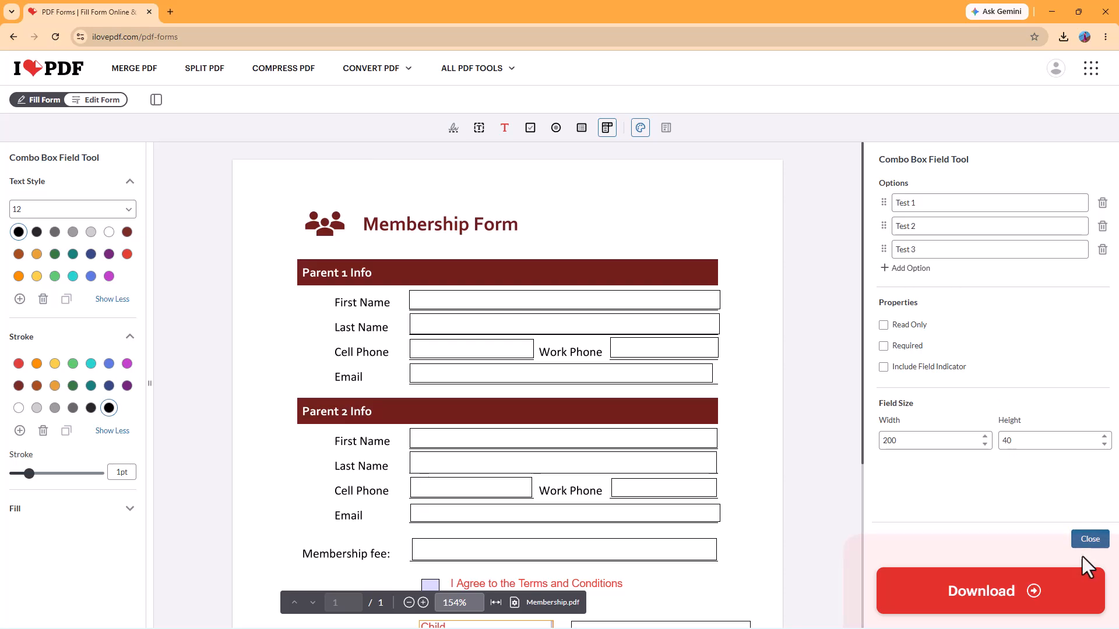
click(1090, 538)
click(1012, 596)
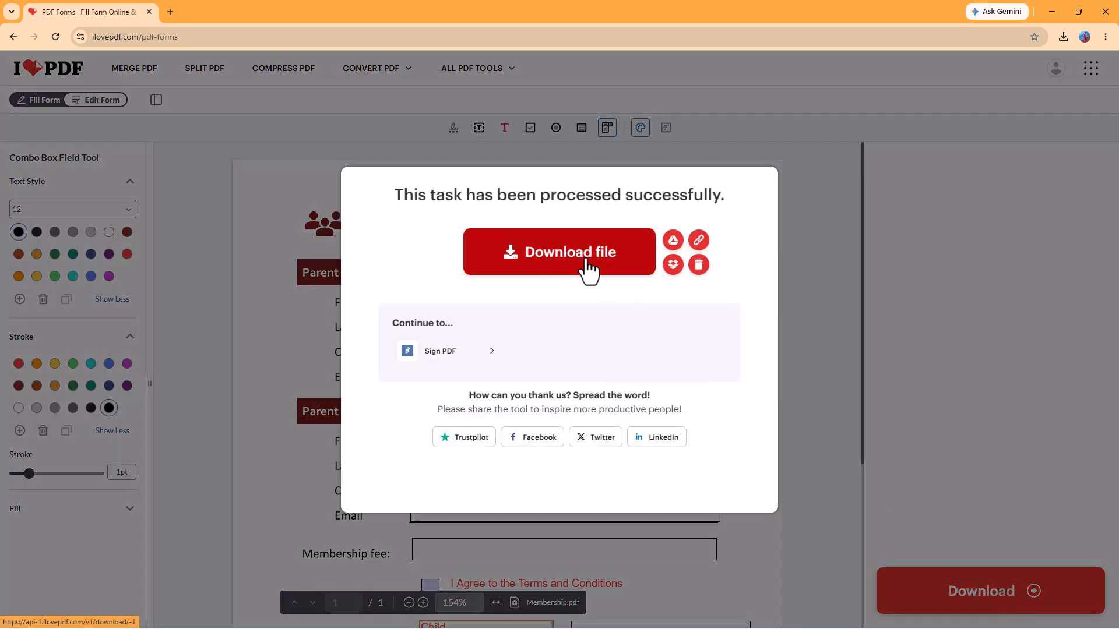
click(609, 260)
click(962, 69)
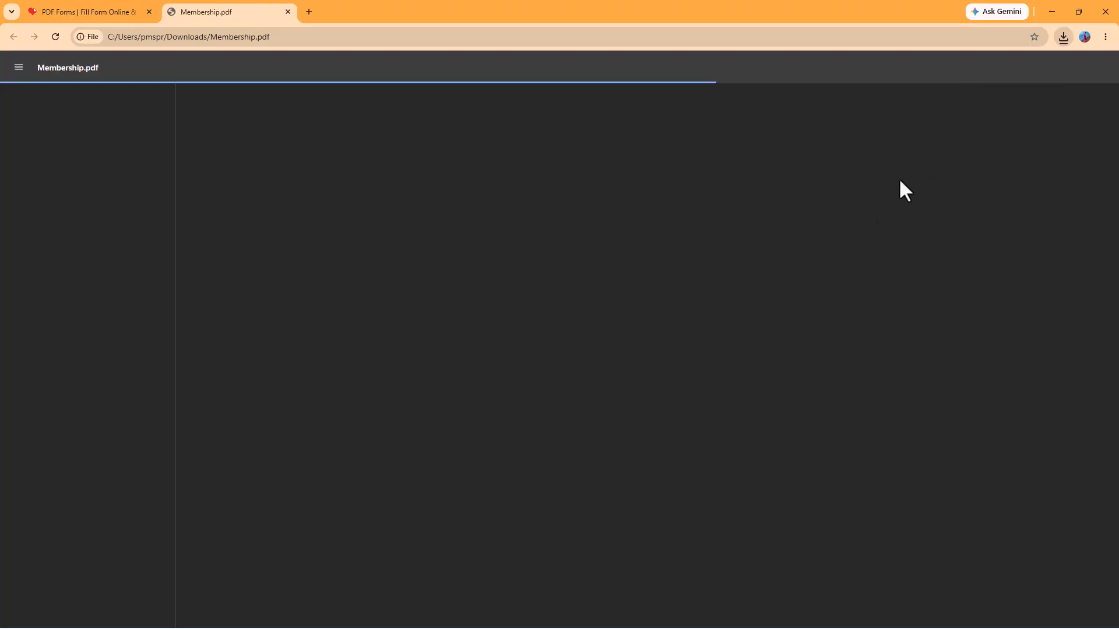
Step: Test the list box by selecting Child, and try the Male and Female radio buttons in the downloaded form
click(584, 504)
click(583, 531)
click(576, 543)
click(764, 559)
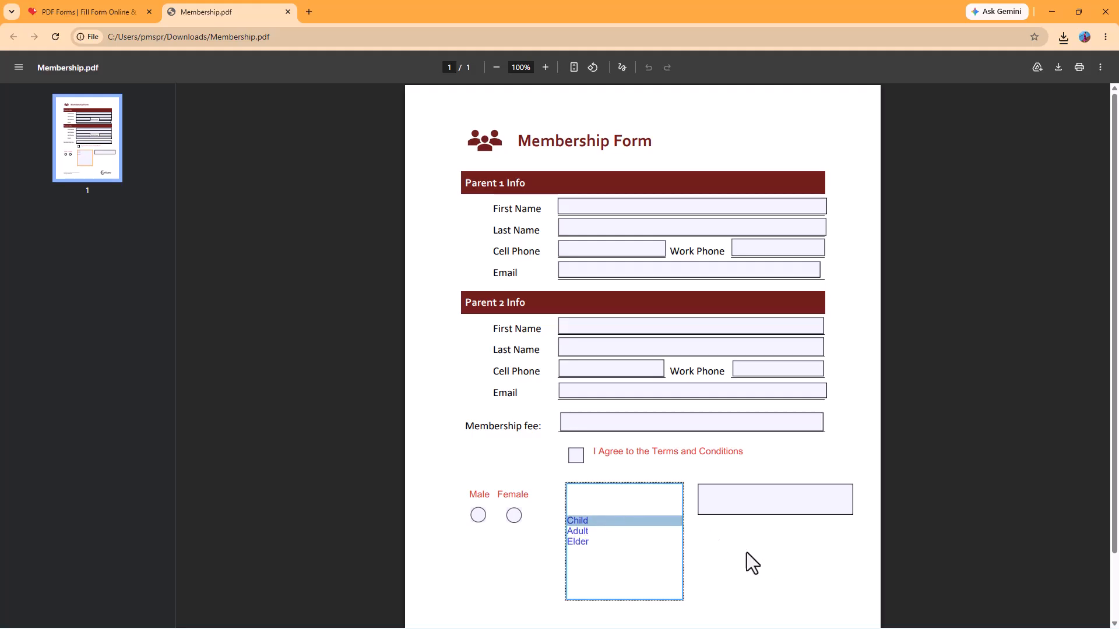
click(513, 515)
click(478, 515)
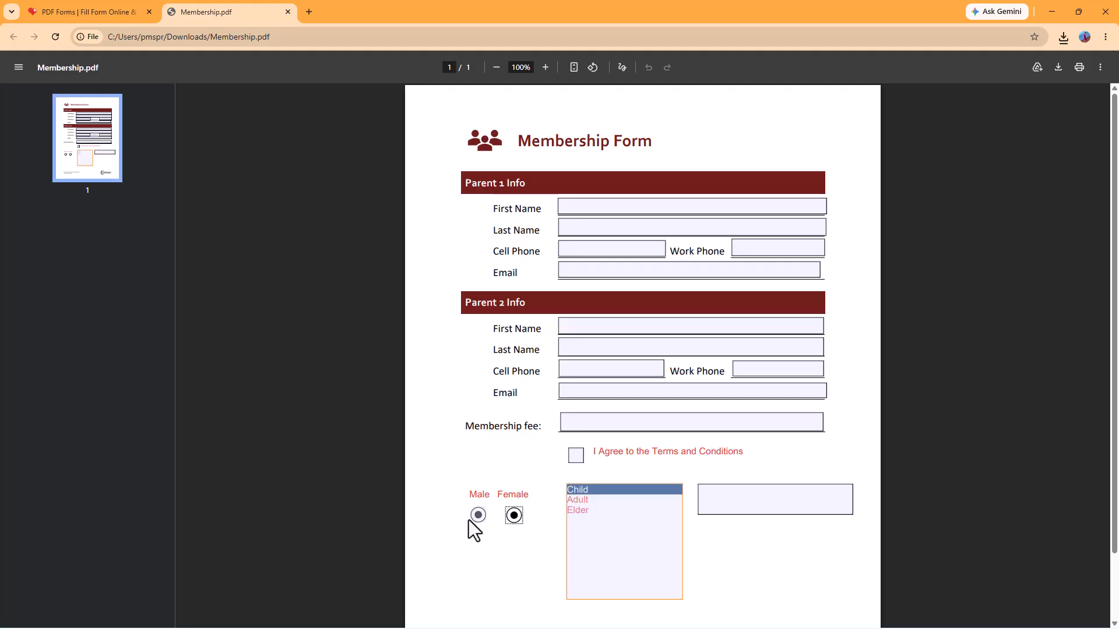
click(514, 519)
click(477, 516)
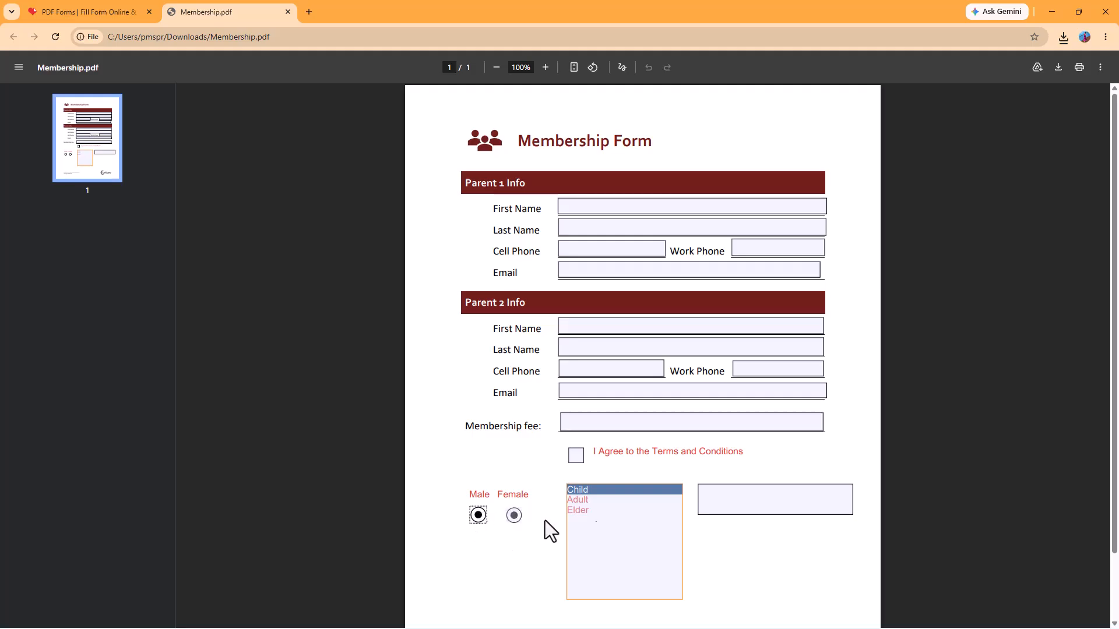
Step: Test the terms checkbox, the Parent 2 name fields with "sdf" and "sdfsdf", and the combo box with "Test 3"
click(575, 457)
click(616, 347)
text(sdfsdf)
click(629, 327)
text(sdf)
click(777, 508)
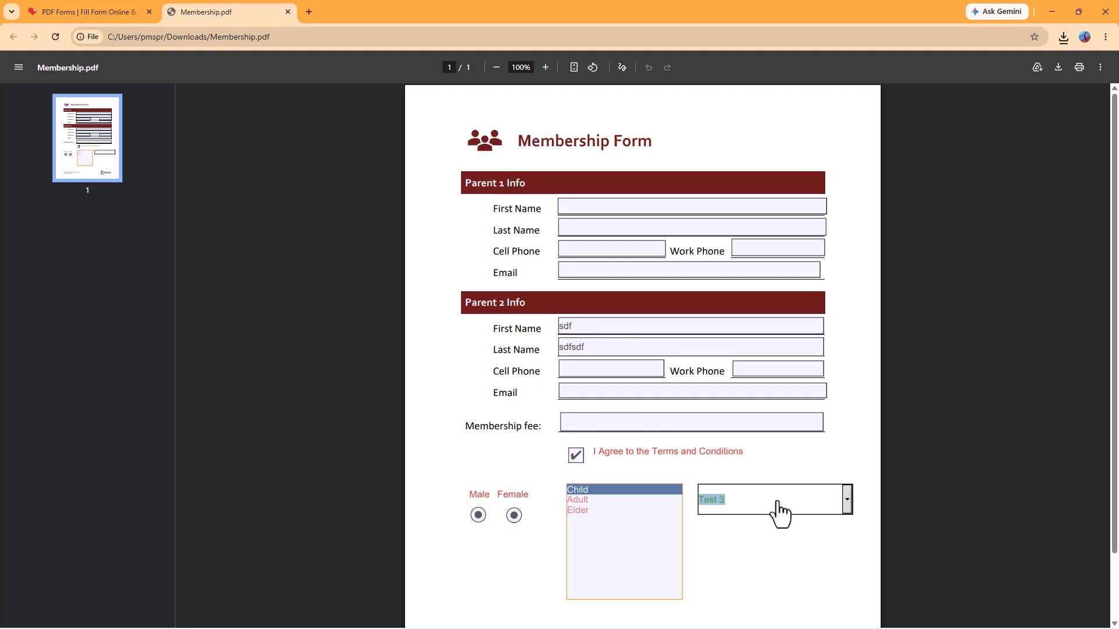
Step: Test the Parent 1 First Name and Last Name fields with "sdfsdf", and activate the Email field
click(629, 222)
click(629, 210)
text(sdfsdf)
click(599, 233)
text(sdfsdf)
click(611, 272)
Step: Return to the iLovePDF form editor and examine the Male radio button's field name in its properties
click(89, 12)
click(785, 193)
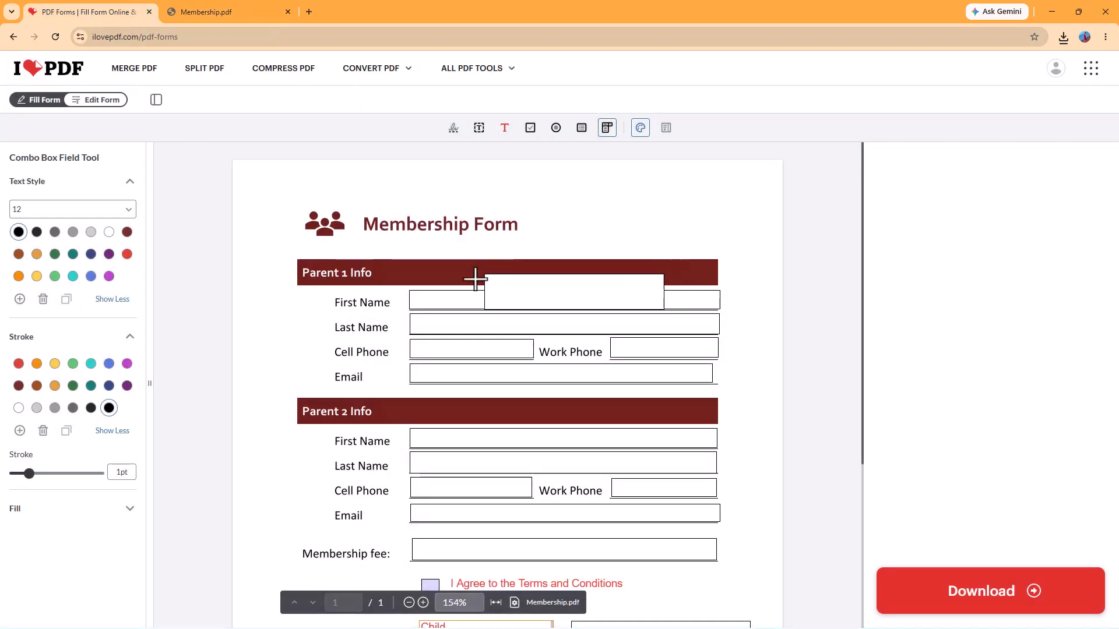
scroll(424, 507, down, 4)
click(317, 411)
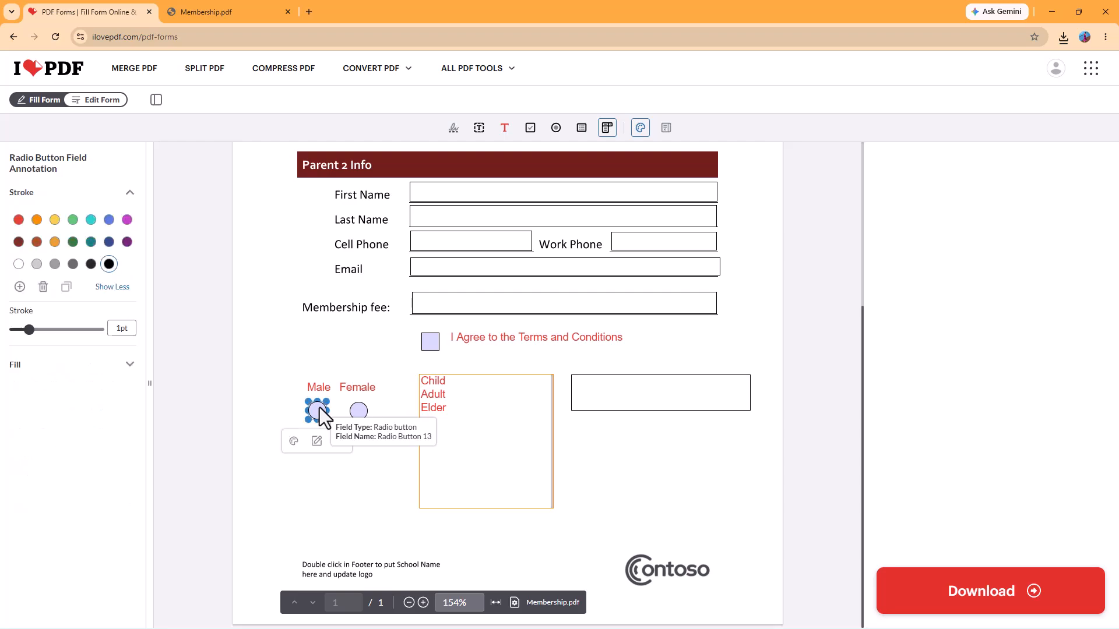
click(317, 442)
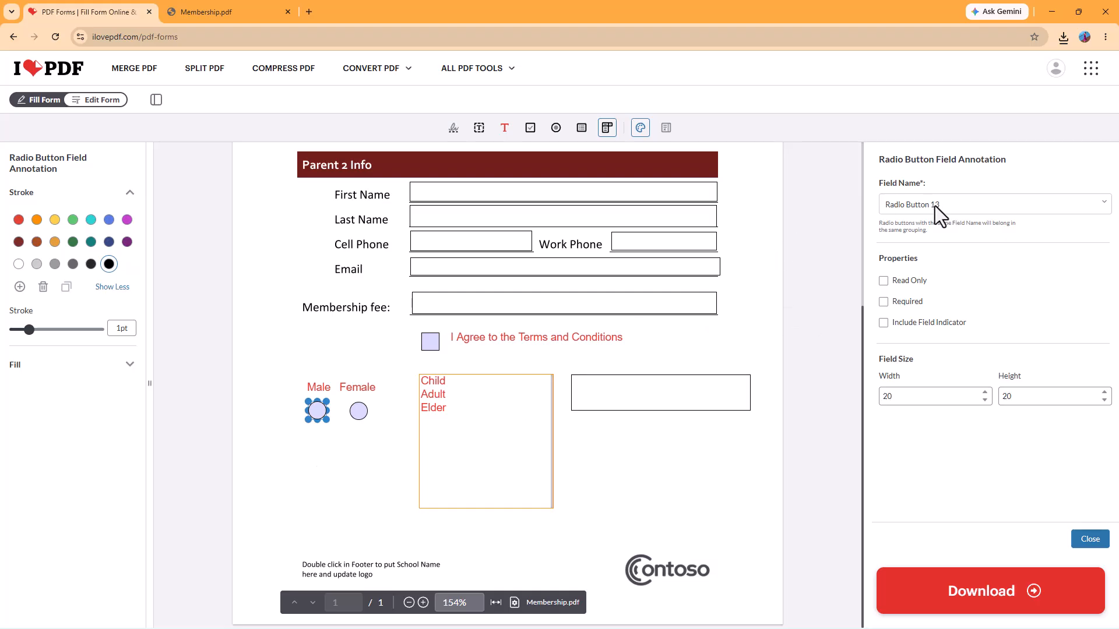
click(953, 204)
click(953, 205)
Step: Group the Female radio button with Male by setting its field name to "Radio Button 13", and check both buttons
click(356, 412)
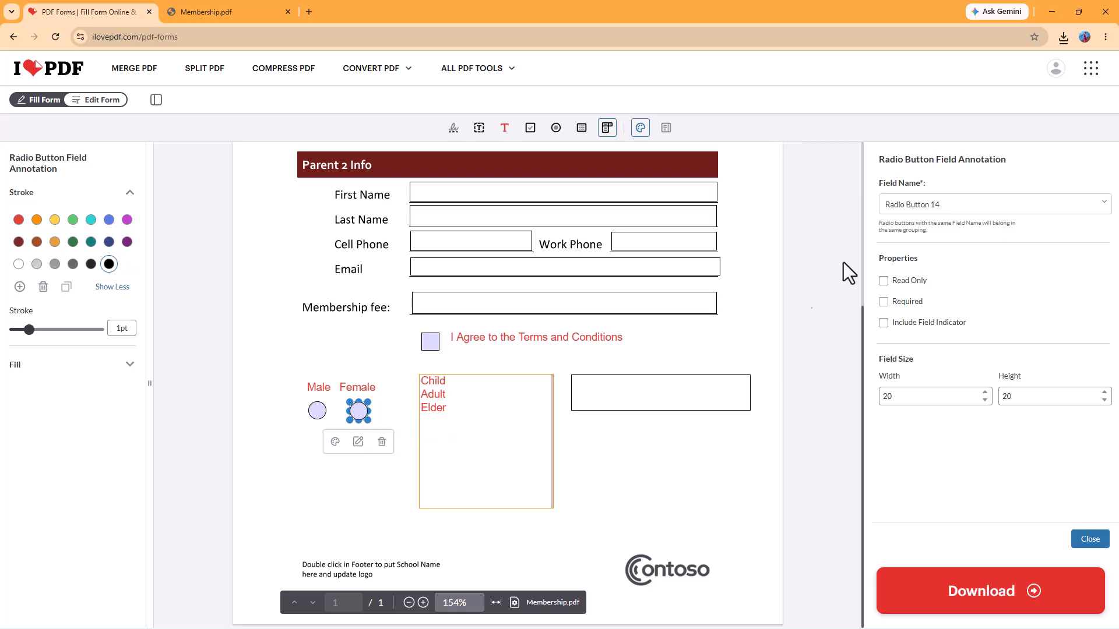
click(957, 204)
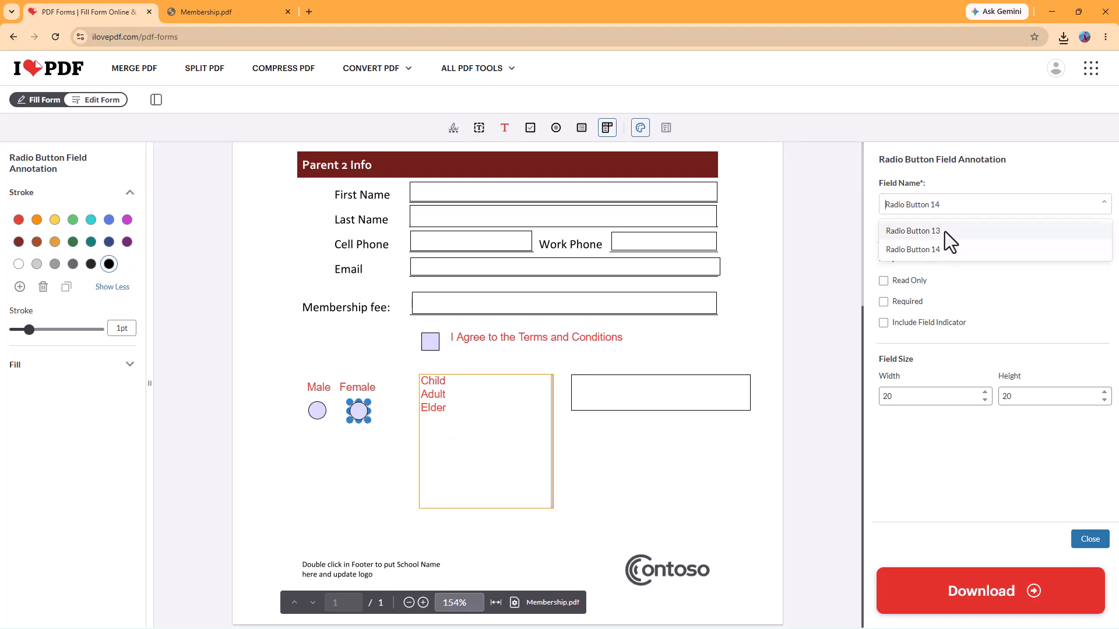
click(944, 232)
click(317, 411)
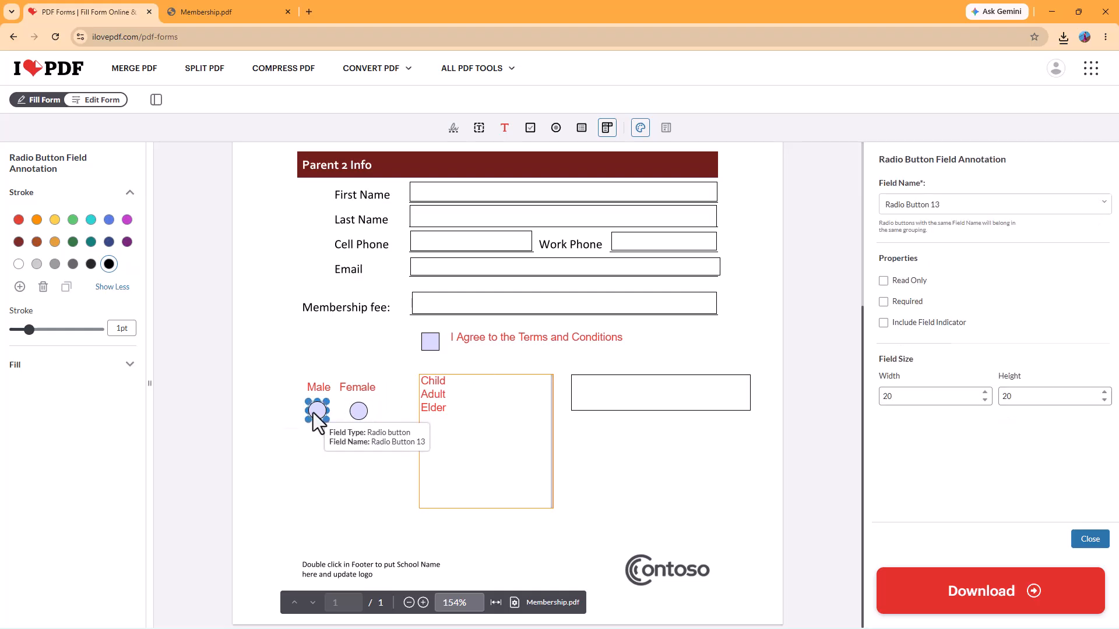
click(359, 412)
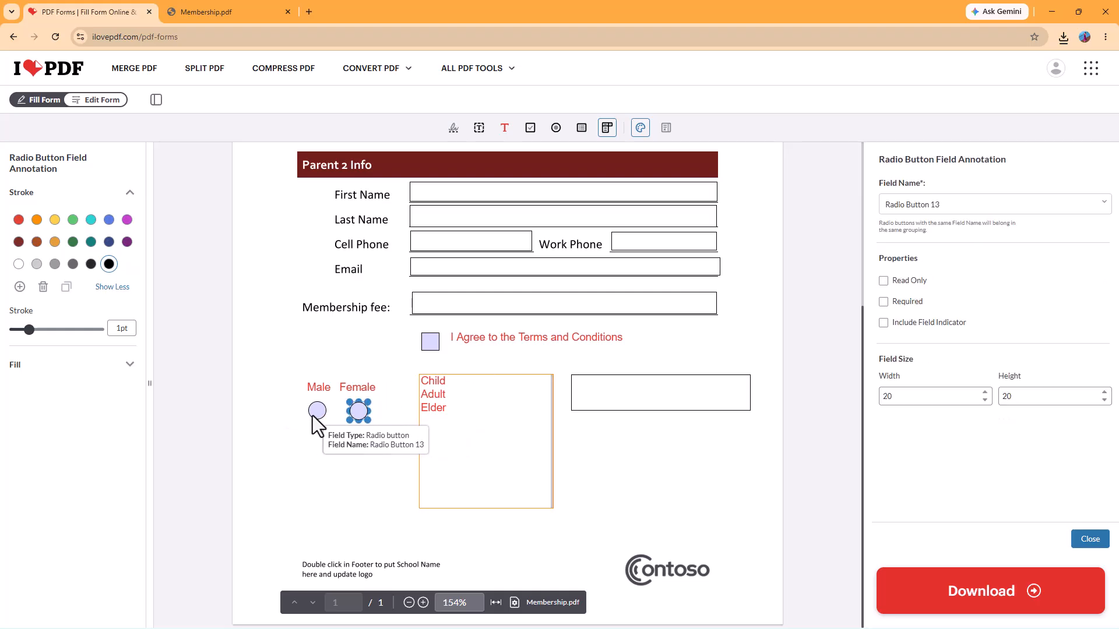
click(358, 412)
Step: Download the updated form and open Membership (1).pdf in the browser
click(947, 588)
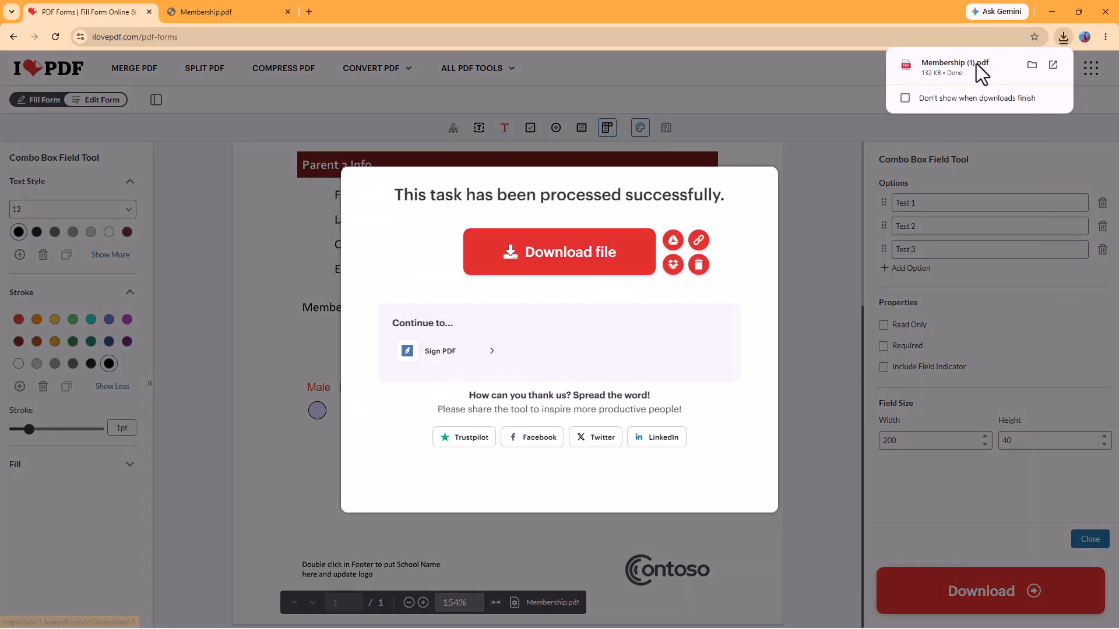
click(952, 71)
Step: Test switching between the Male and Female radio buttons in the updated form, ending on Male
click(478, 515)
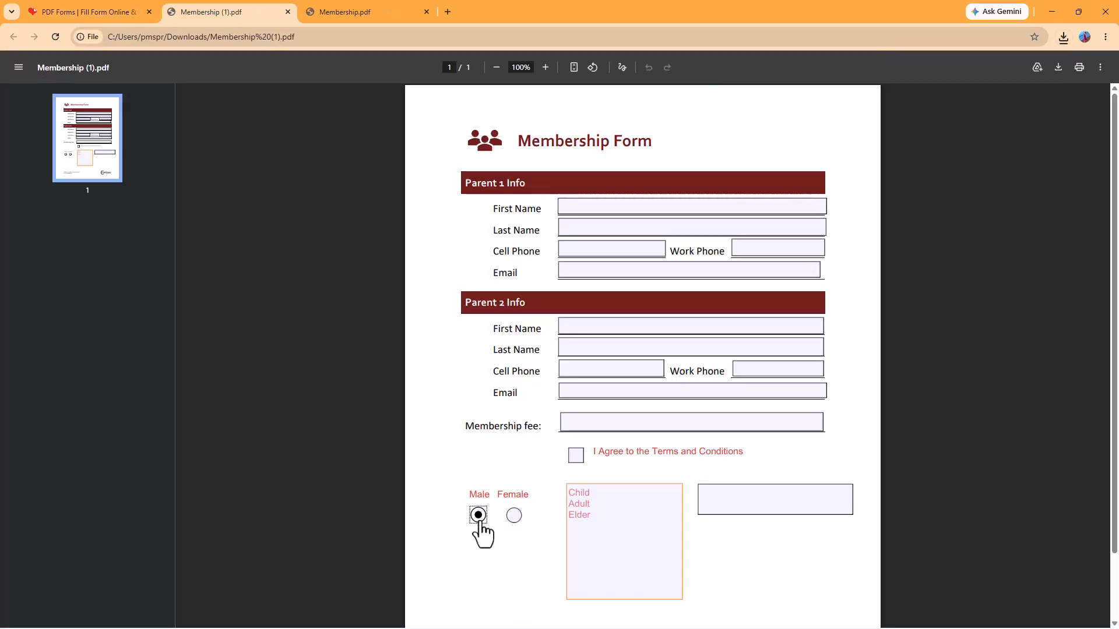
click(513, 517)
click(478, 515)
click(480, 517)
Step: Select Child in the updated form's list box and check that the Parent 1 and Parent 2 text fields accept focus
click(571, 506)
click(606, 373)
click(604, 306)
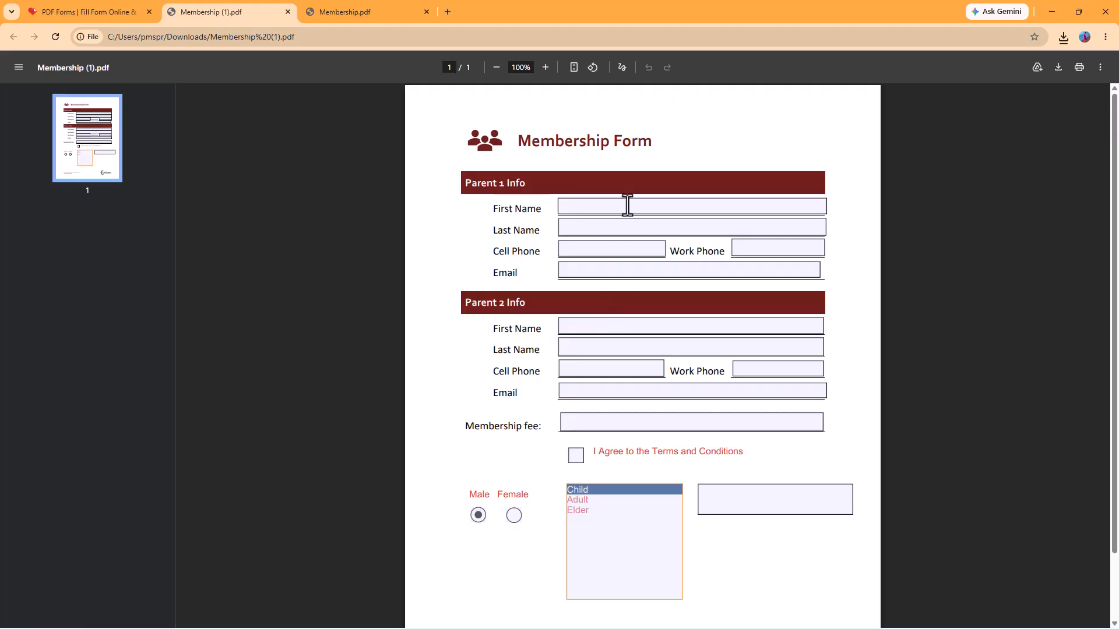
click(670, 229)
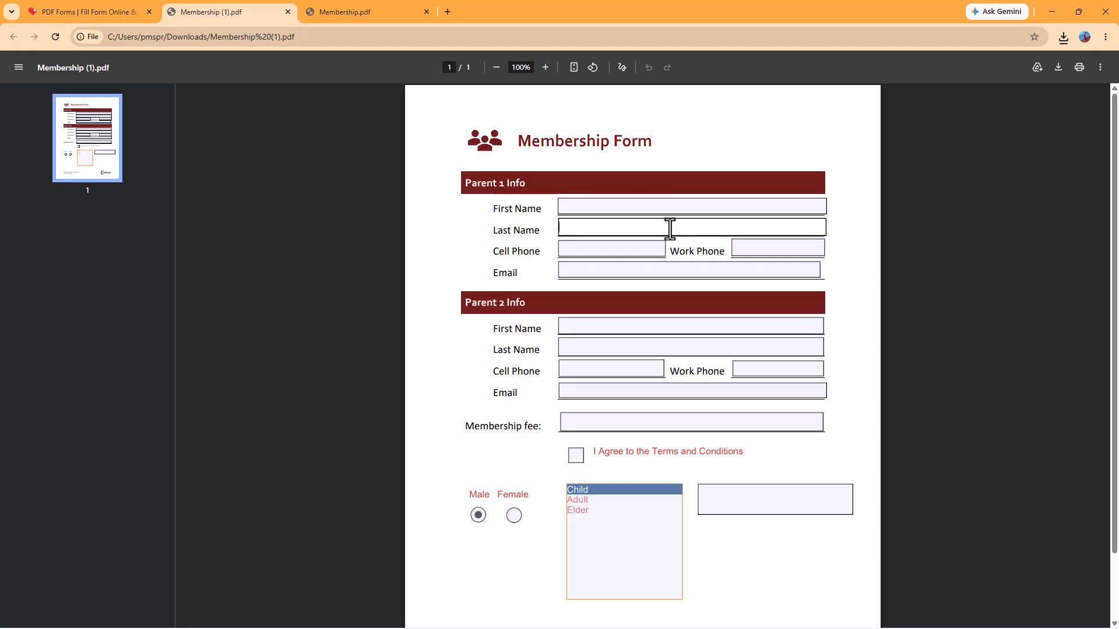
click(573, 349)
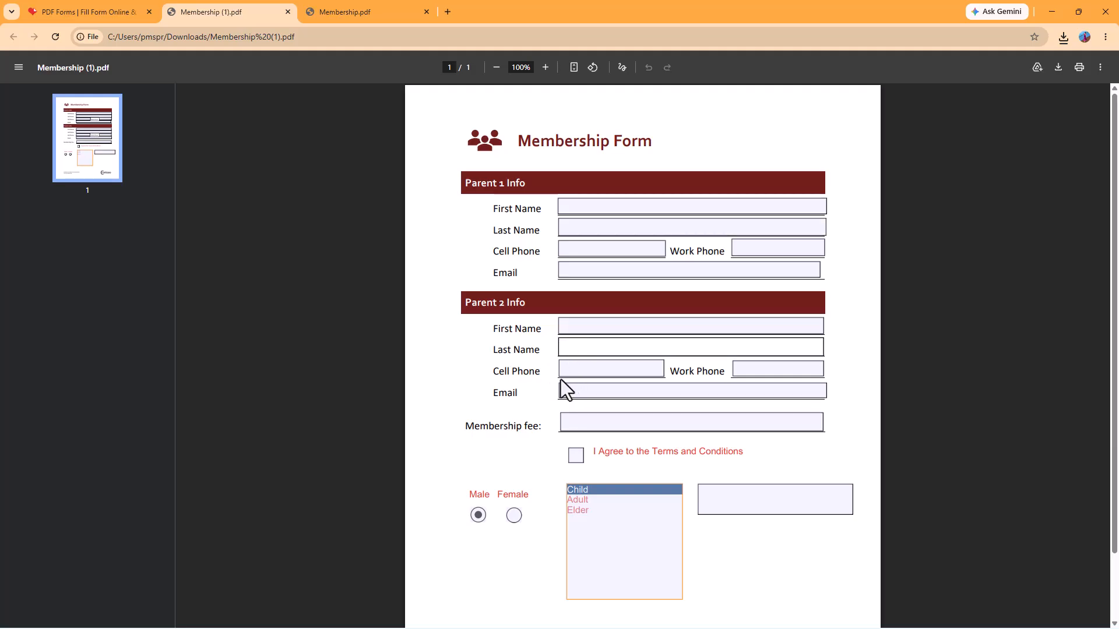